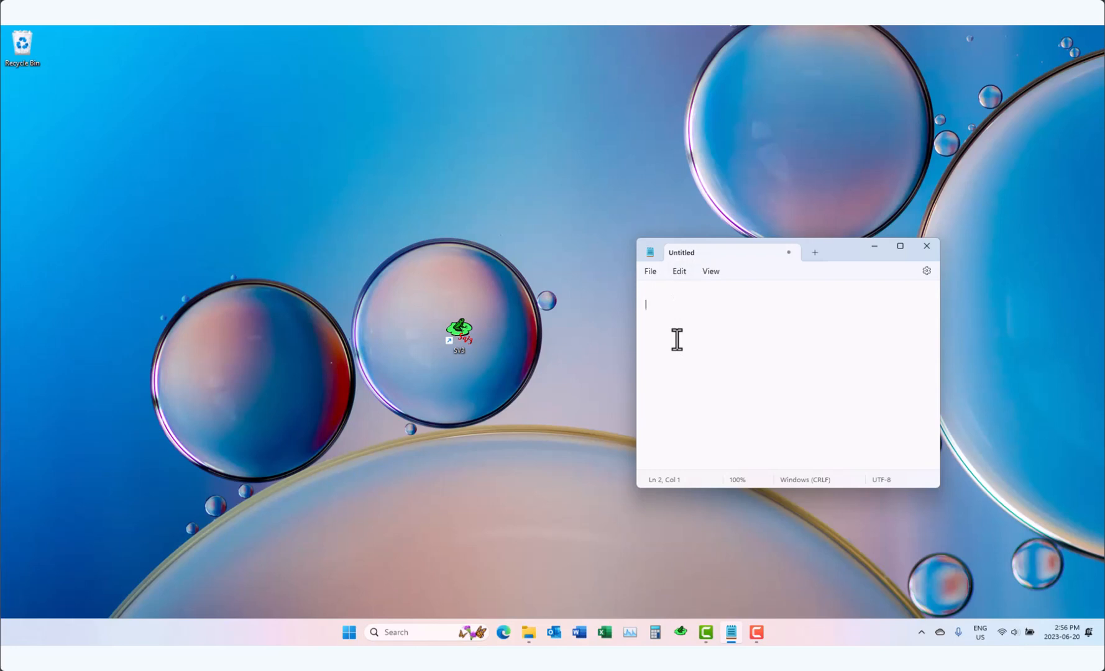
type("5031021971579")
key("Return")
type("363824992242")
key("Return")
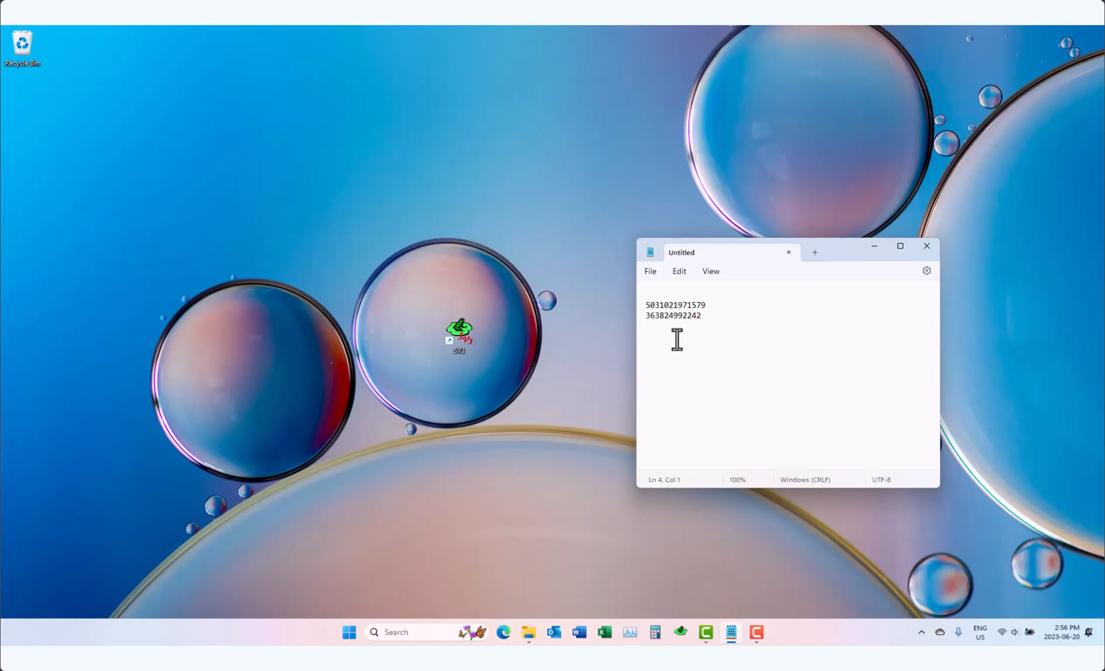
left_click(708, 308)
left_click(707, 317)
Step: Delete both barcode lines from the untitled note and close it
left_click_drag(710, 329, 631, 288)
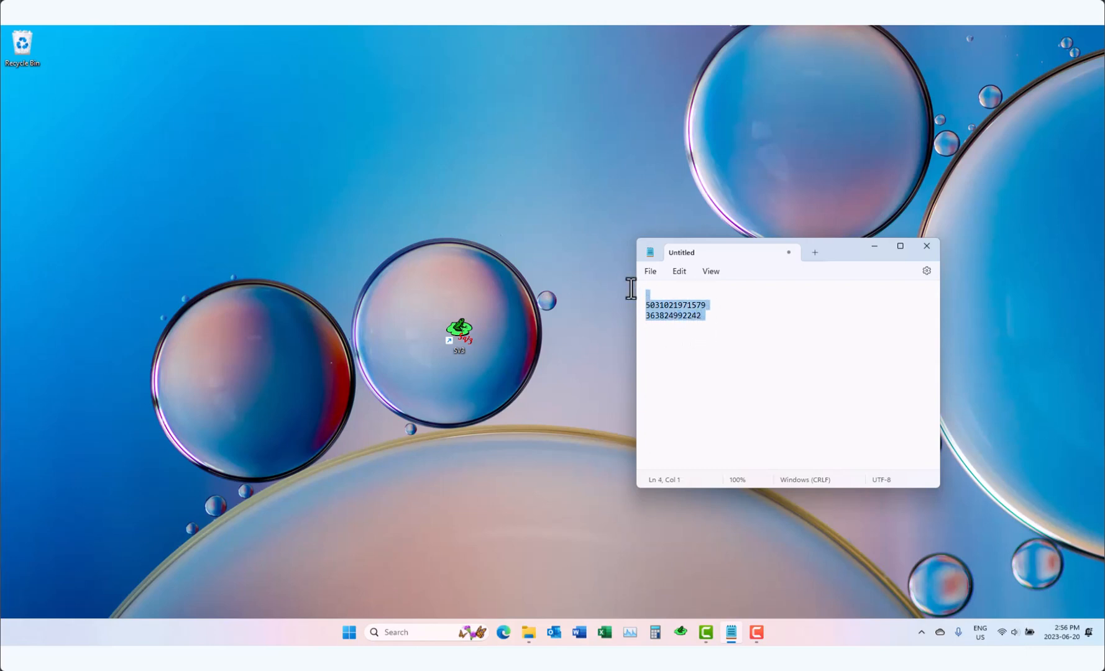
key("Delete")
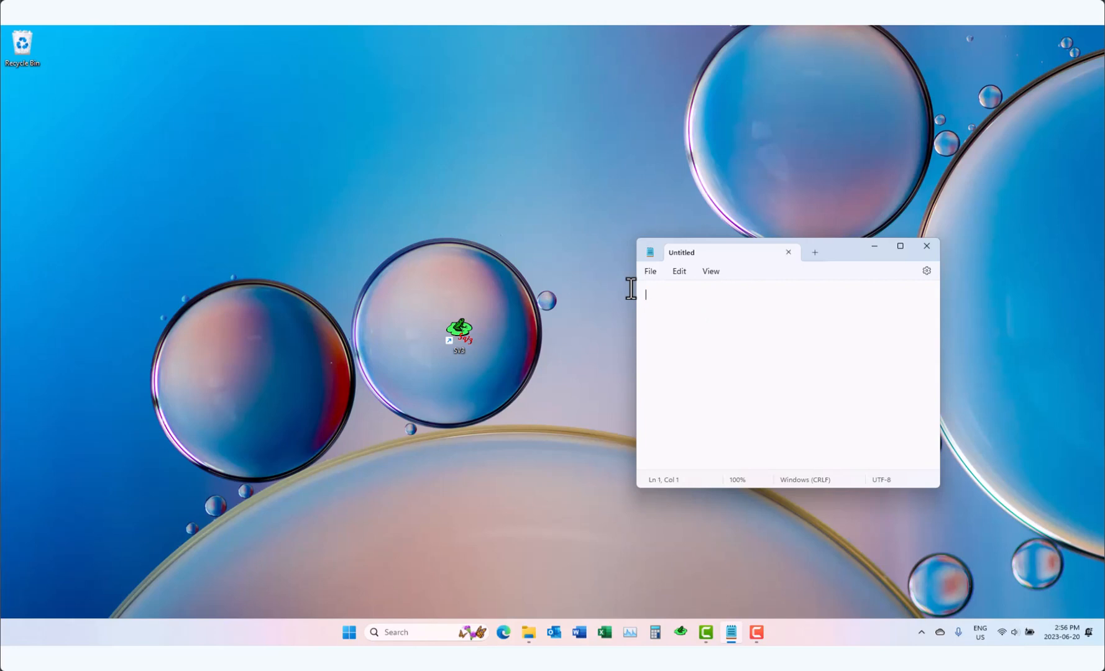
left_click(926, 247)
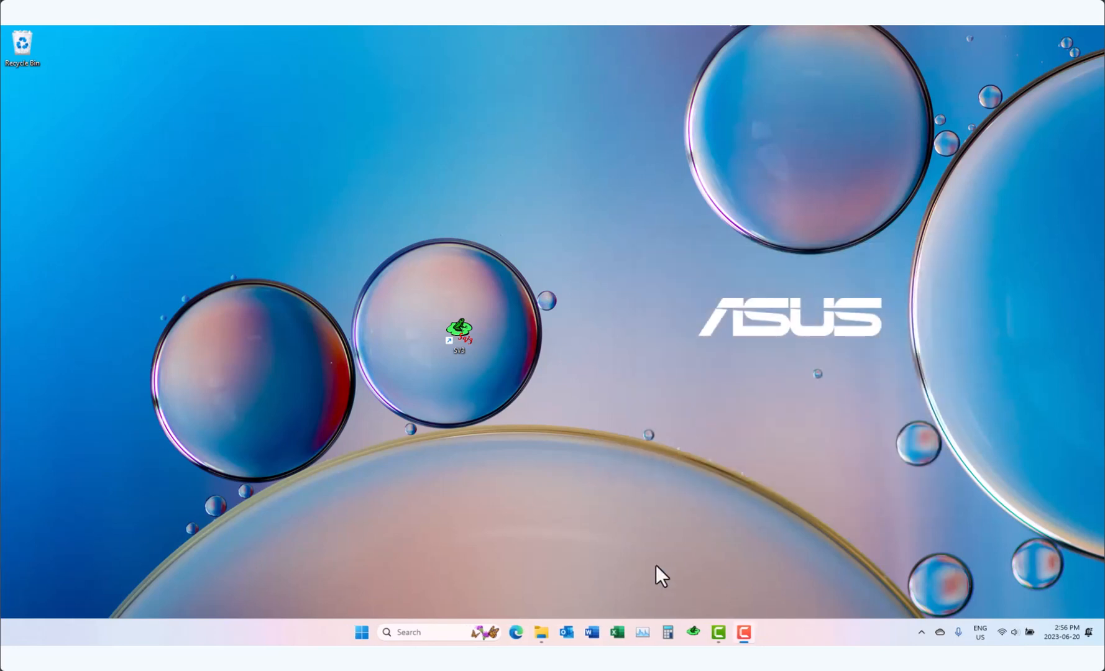
Step: Launch SpecView and create a new manual project named BarcodeScanner
left_click(693, 632)
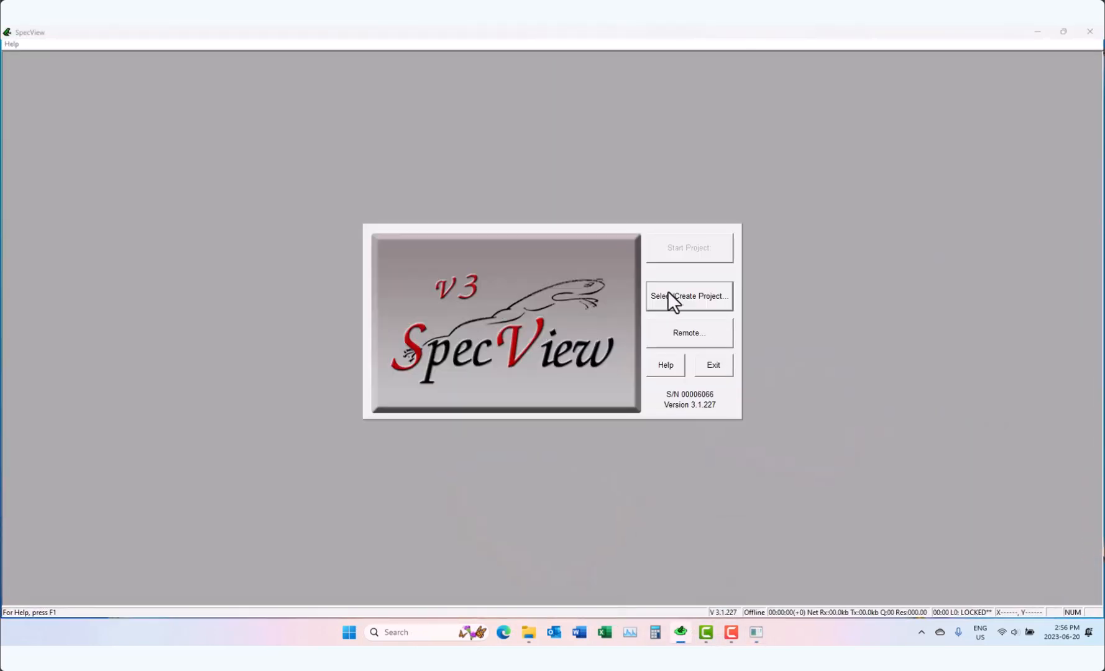
left_click(672, 300)
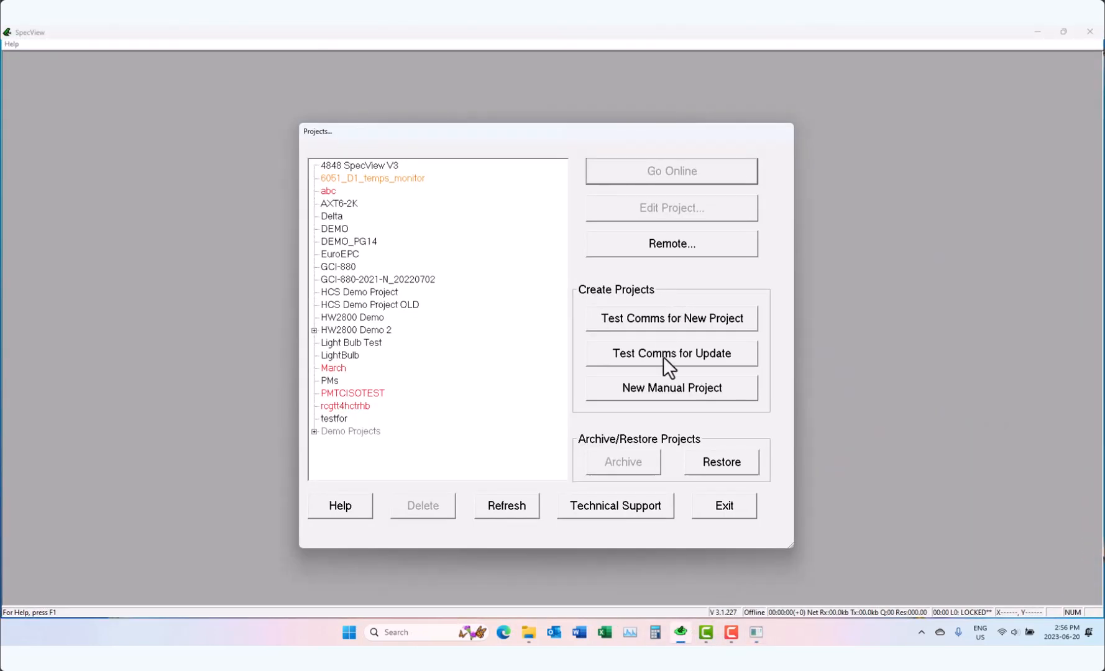
left_click(638, 385)
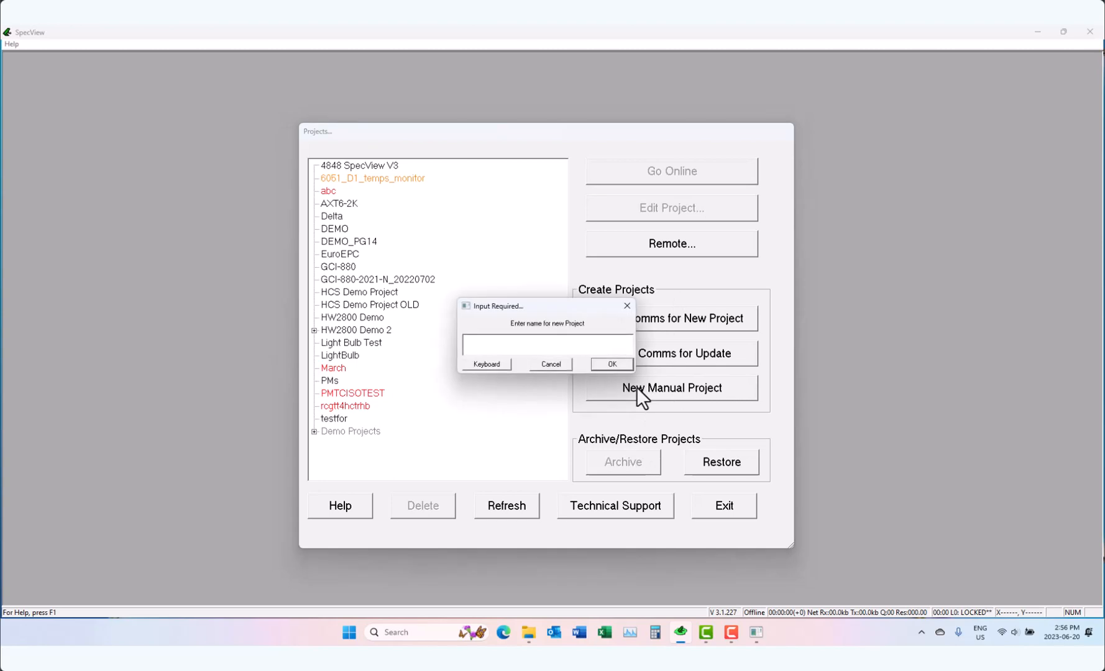
type("BarcodeScanner")
key("Return")
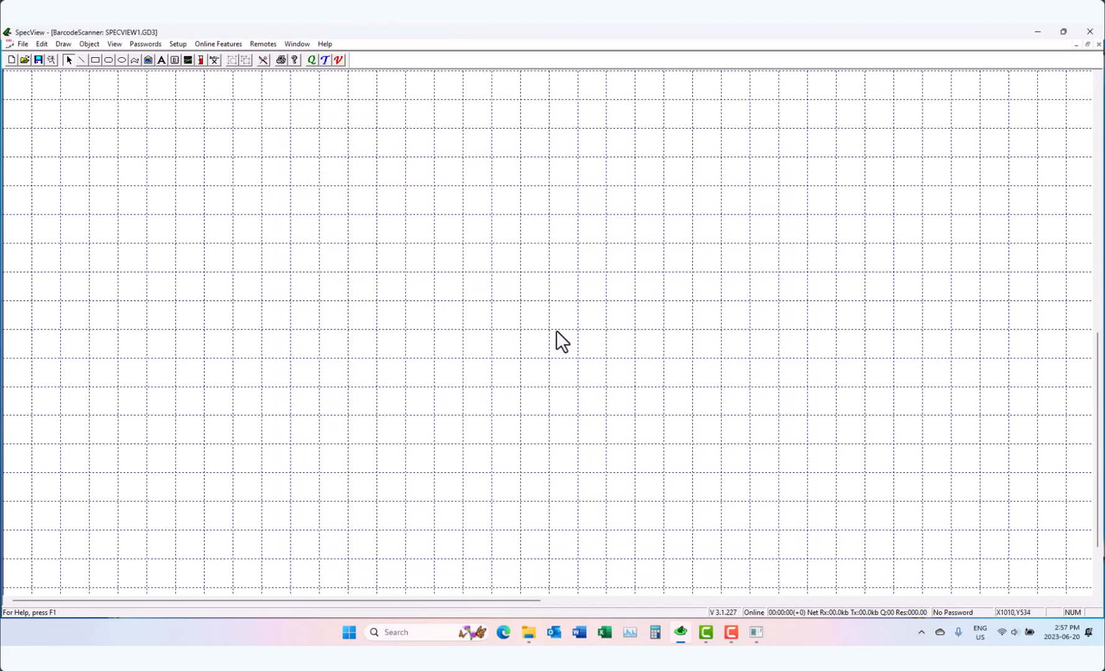
Step: Open the variables list, widen it, move it to mid-screen and expand the User Variables group
left_click(338, 61)
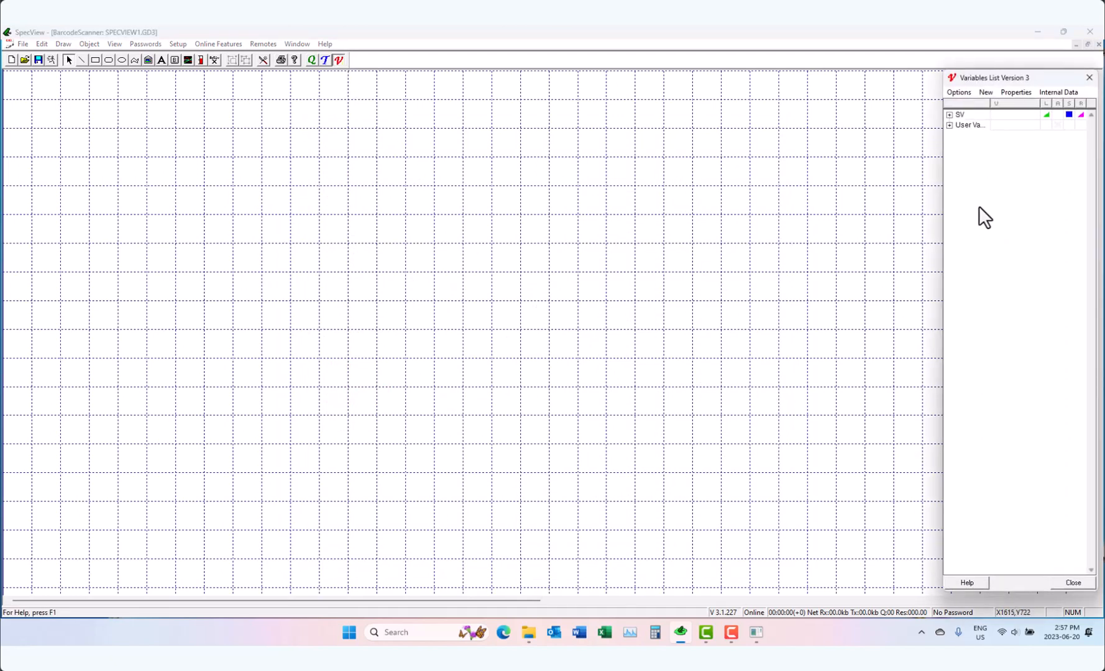
left_click_drag(938, 173, 833, 161)
left_click_drag(952, 86, 592, 92)
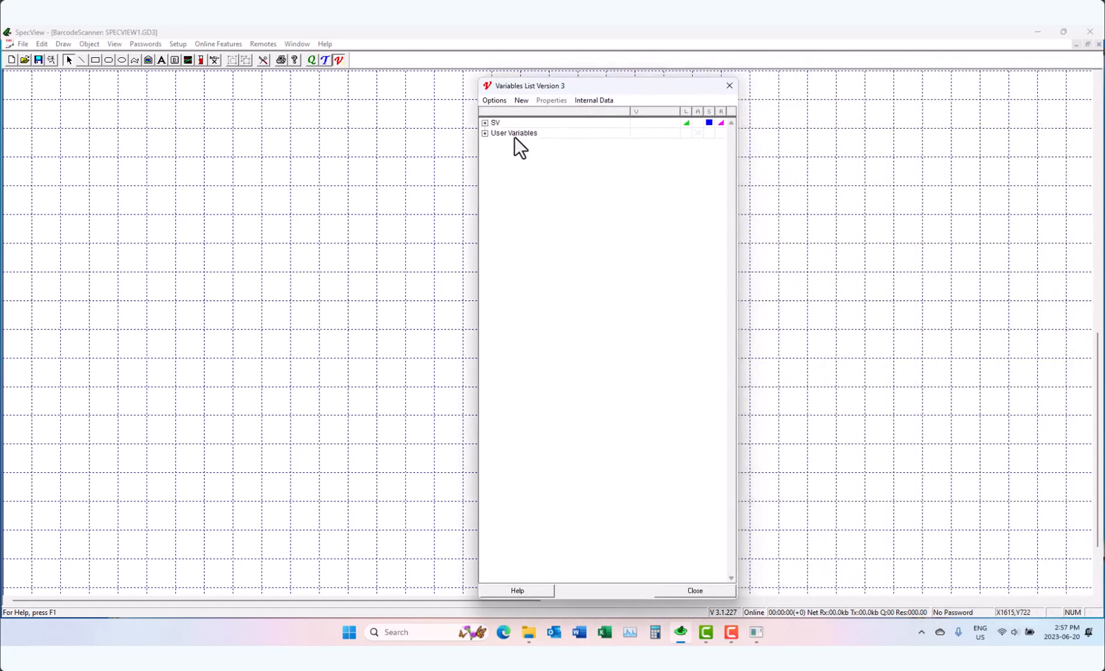
left_click(484, 134)
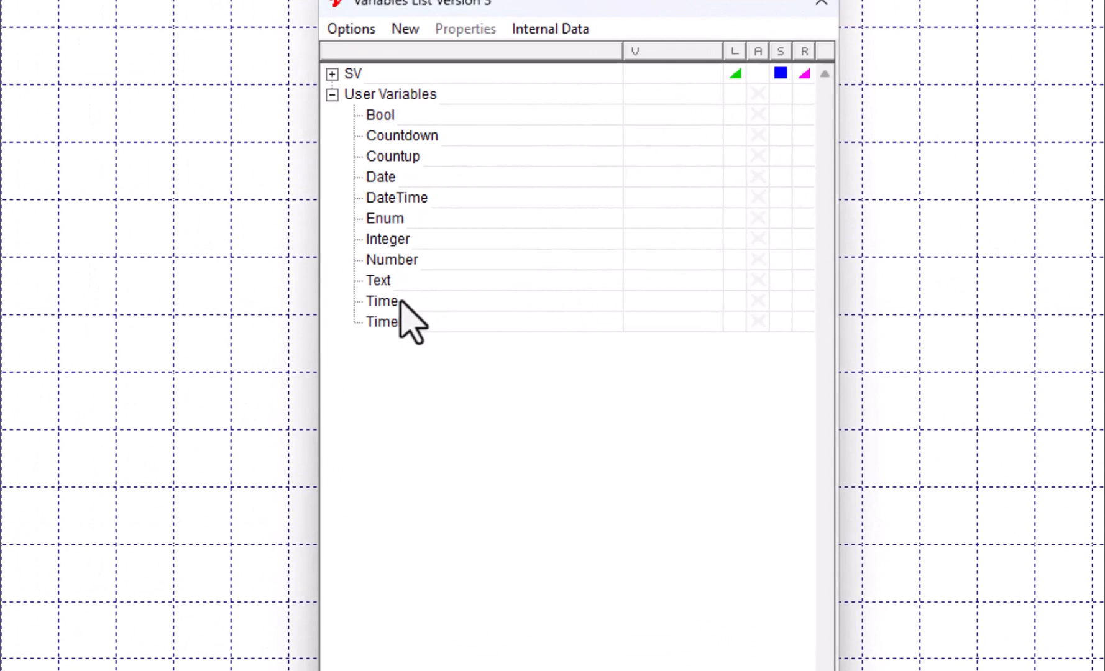
Step: Create a new text user variable named SVKeyboardEntryText
left_click(378, 281)
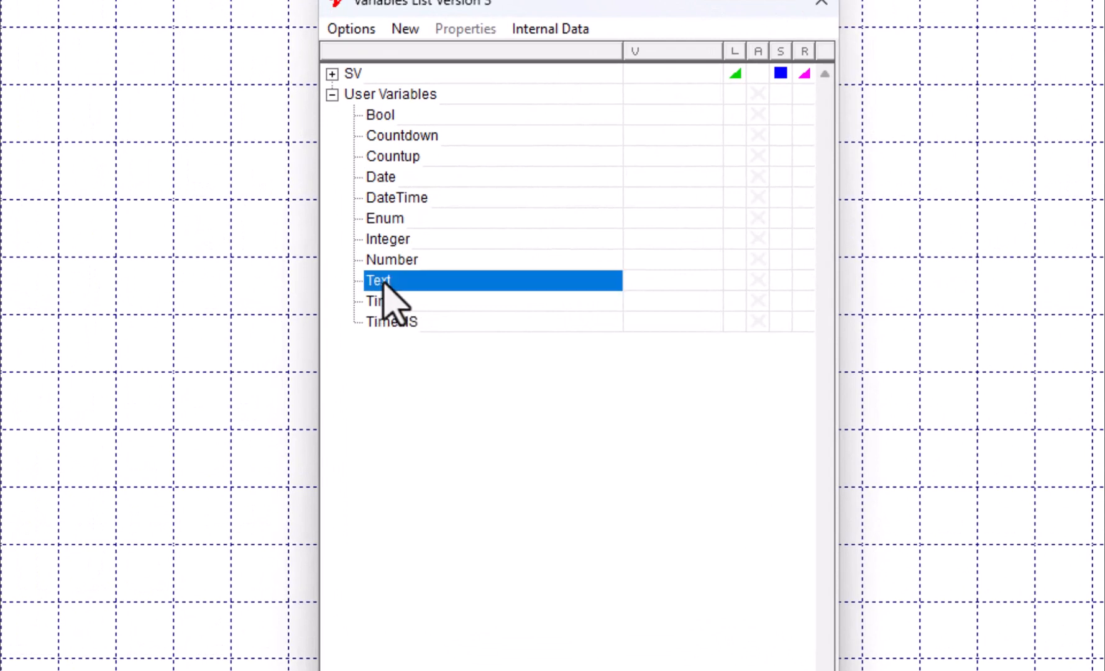
left_click(405, 29)
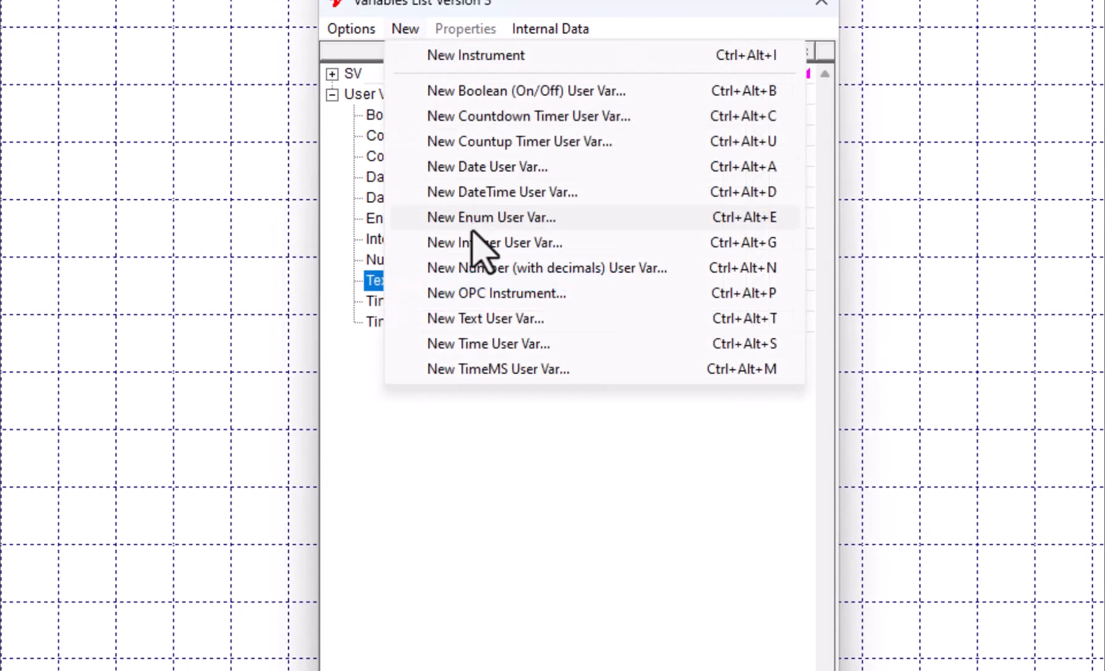
left_click(495, 318)
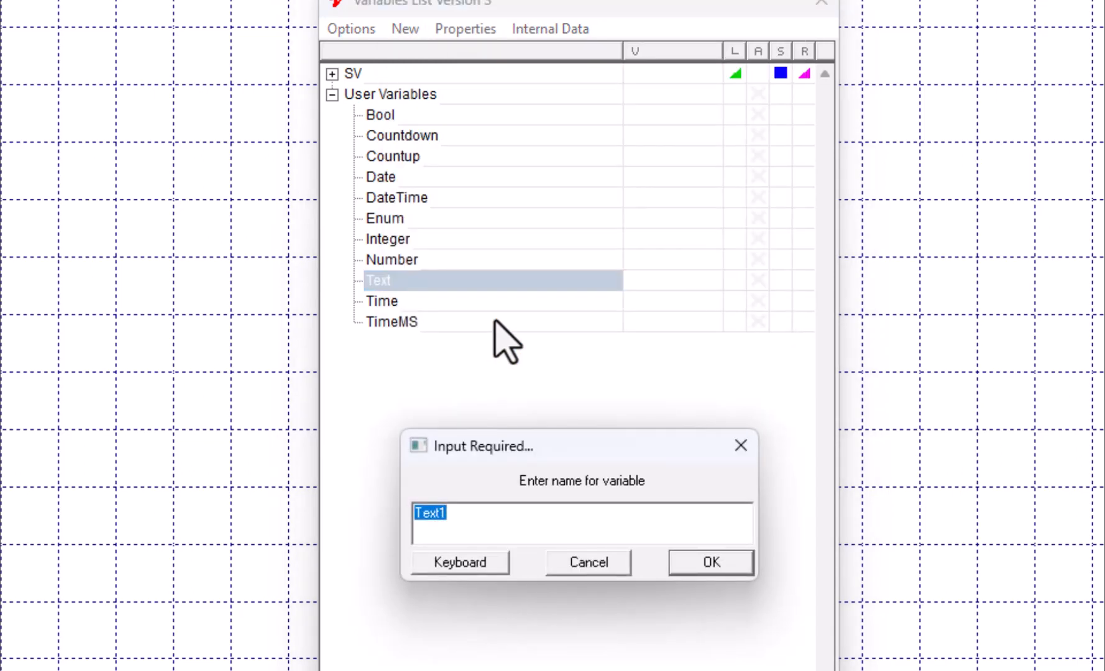
type("SVKeyboa")
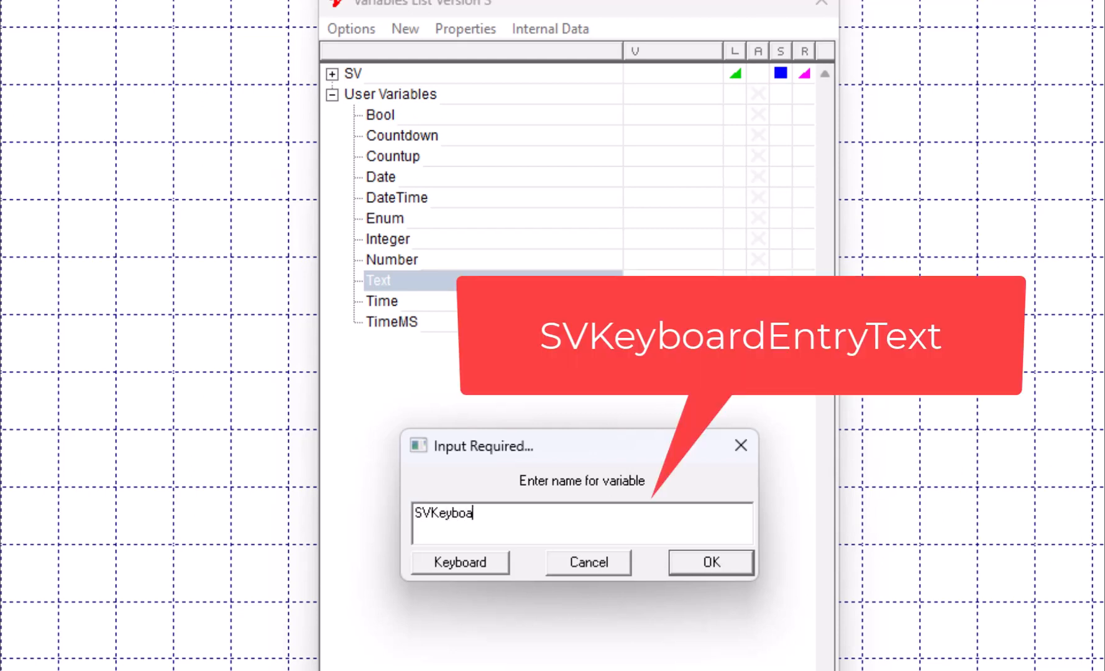
type("rdEntryText")
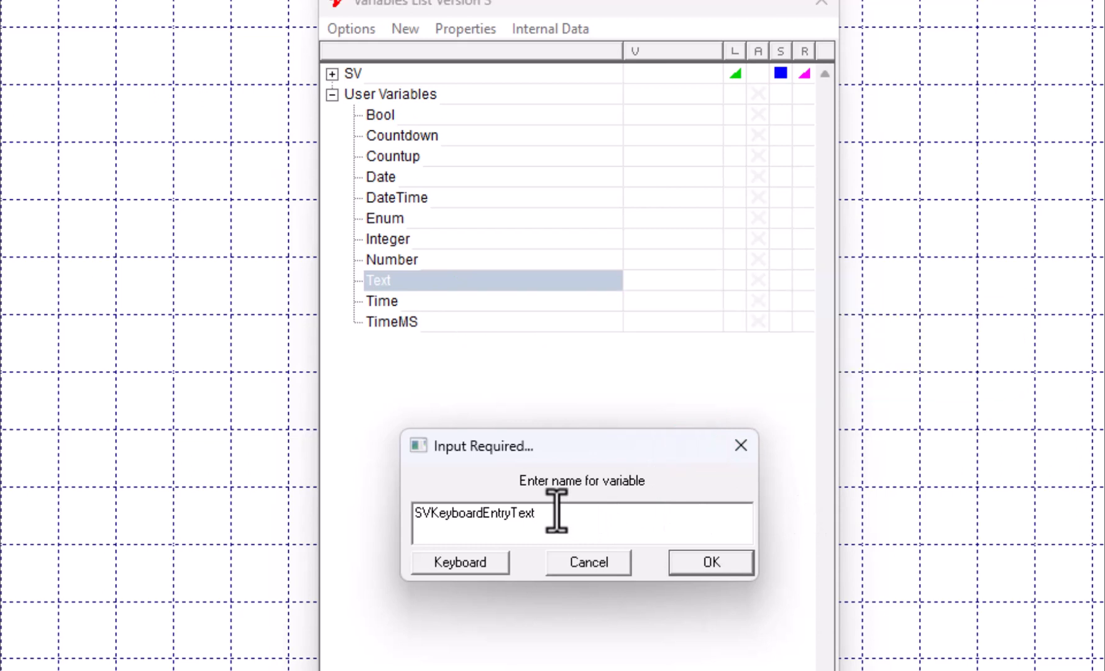
left_click(710, 573)
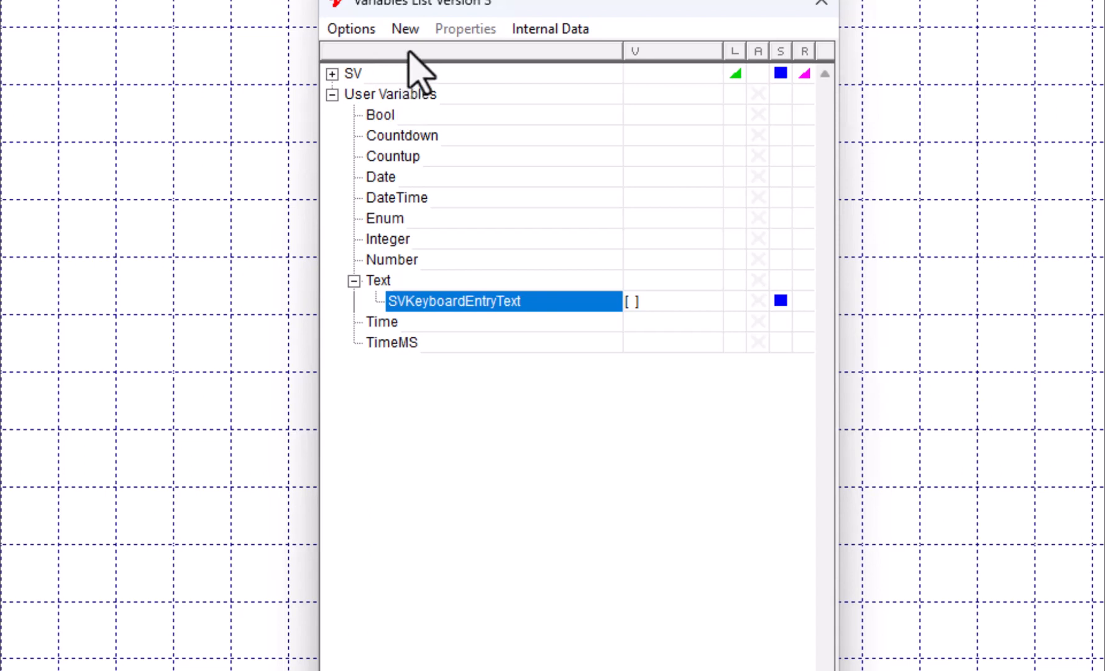
Step: Create a new Boolean (On/Off) user variable named SVKeyboardEntryEnter
left_click(402, 29)
left_click(471, 100)
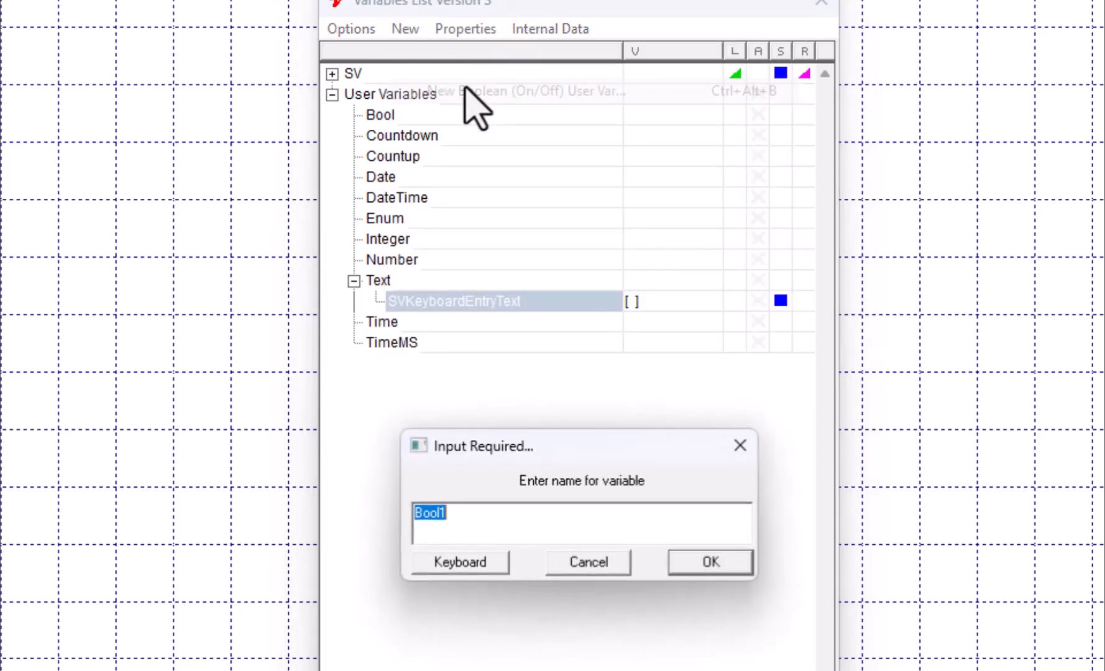
type("SVKeyboardEntry")
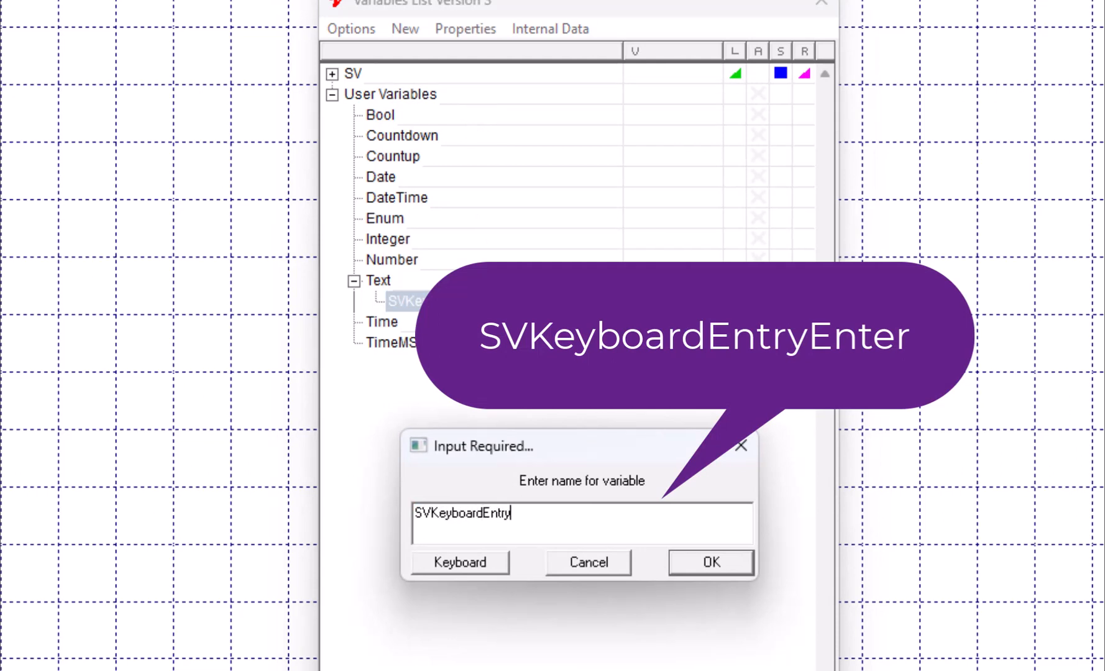
type("Enter")
left_click(723, 562)
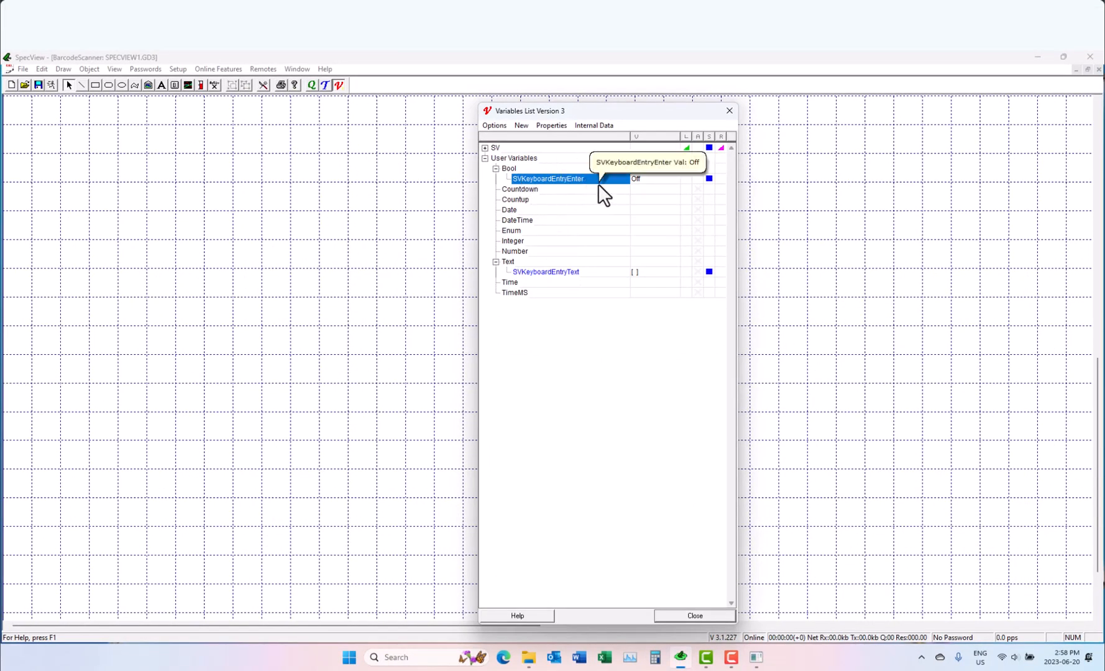
Step: Place SVKeyboardEntryEnter on the project canvas with SVKeyboardEntryText roughly aligned below it, and close the variables list
left_click(402, 248)
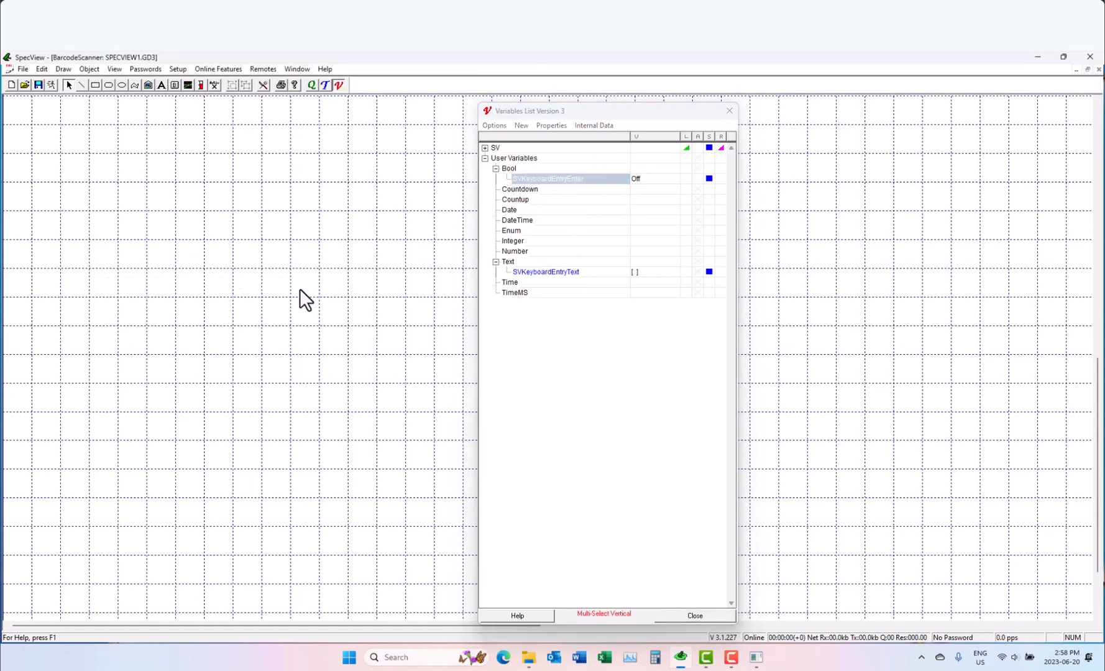
left_click(317, 300)
left_click(544, 274)
left_click_drag(544, 272, 318, 322)
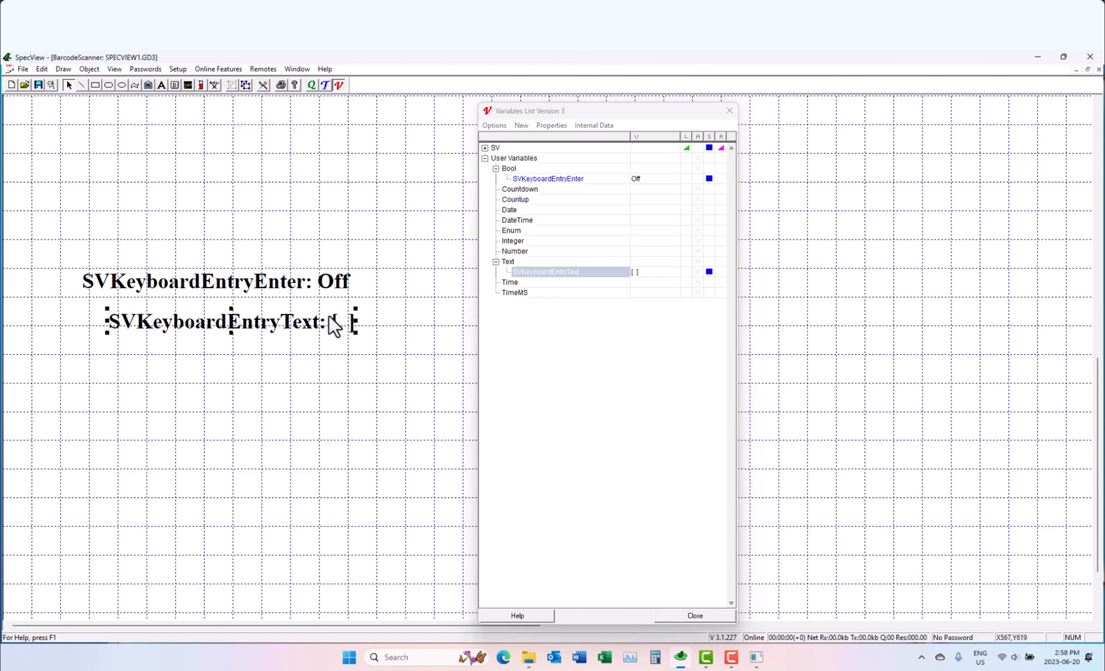
left_click(303, 322)
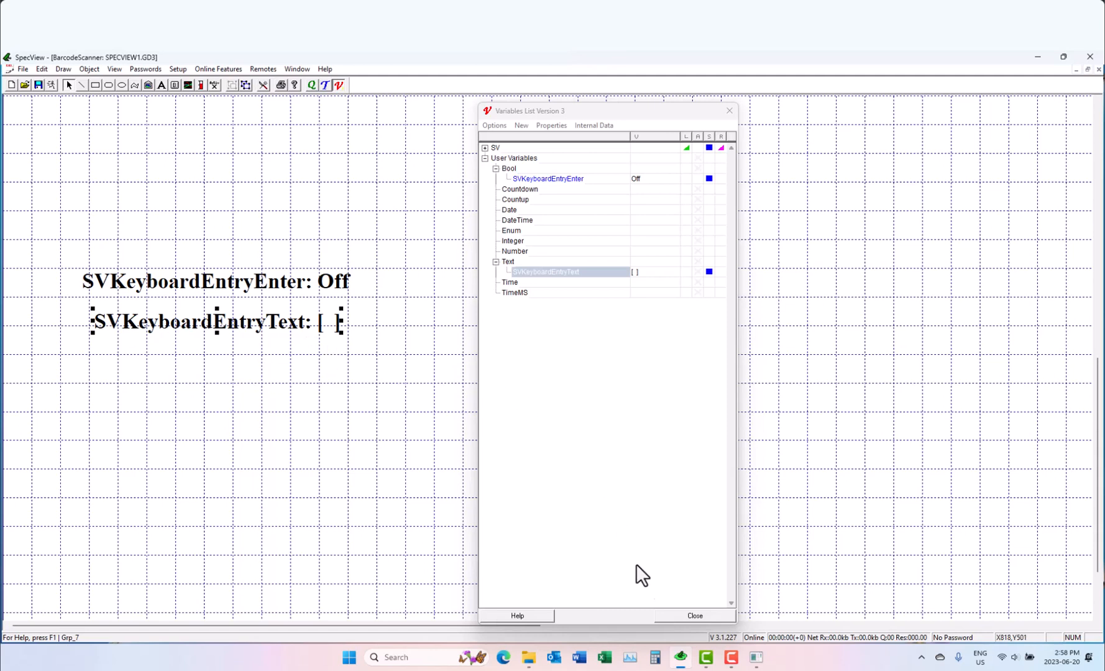
left_click(676, 618)
Step: Save the project screen and switch it to runtime mode
left_click(38, 86)
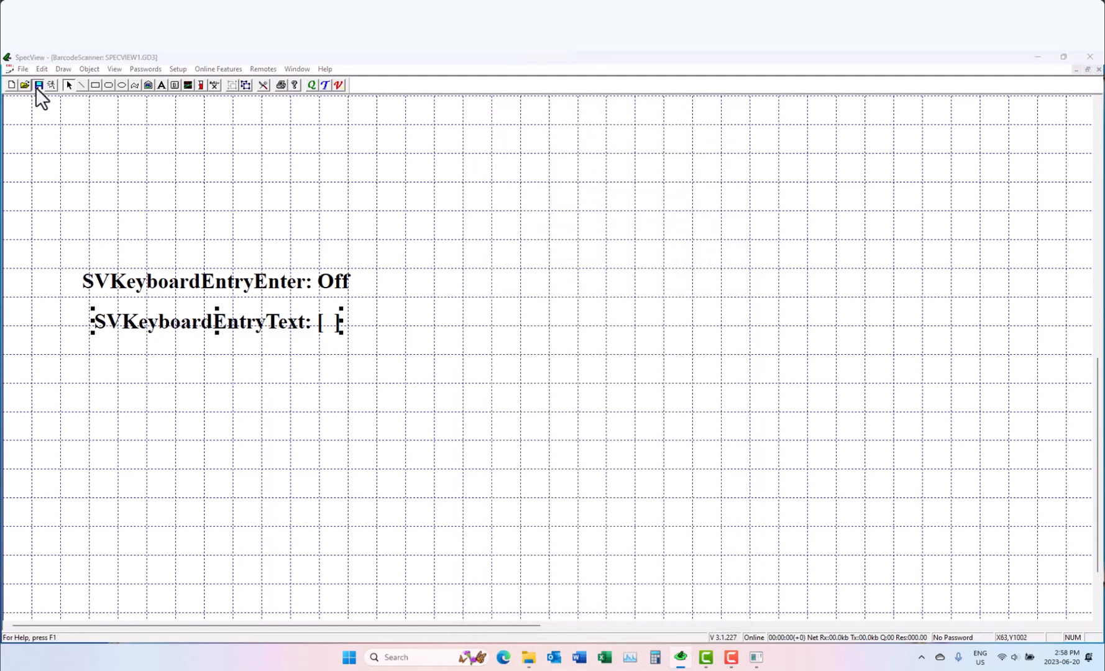
key("Return")
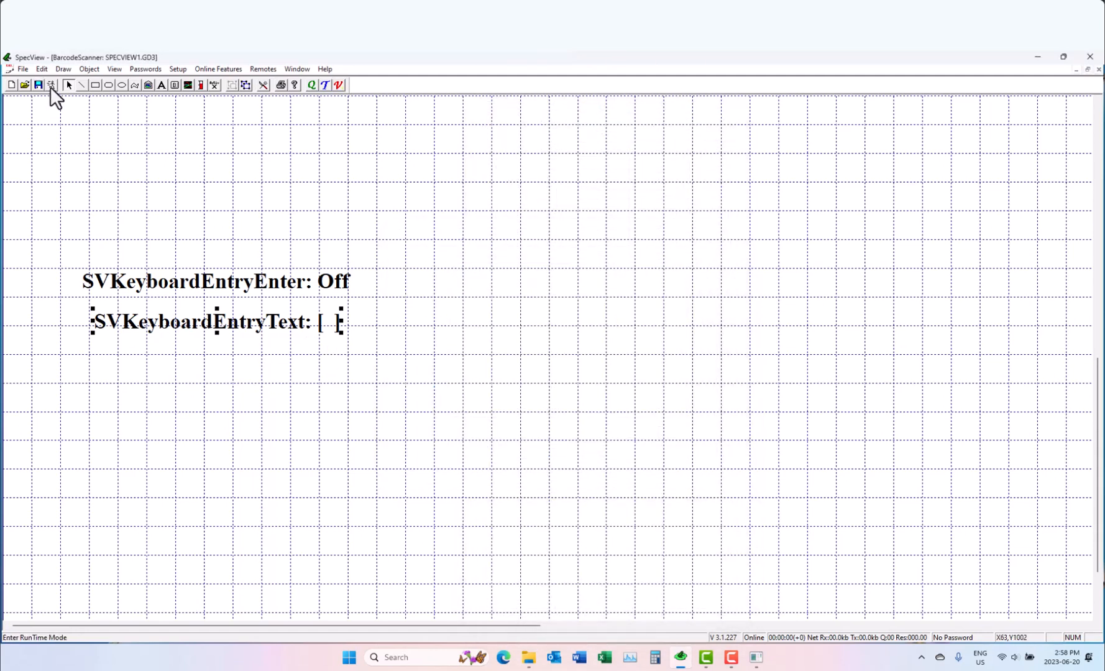
left_click(50, 86)
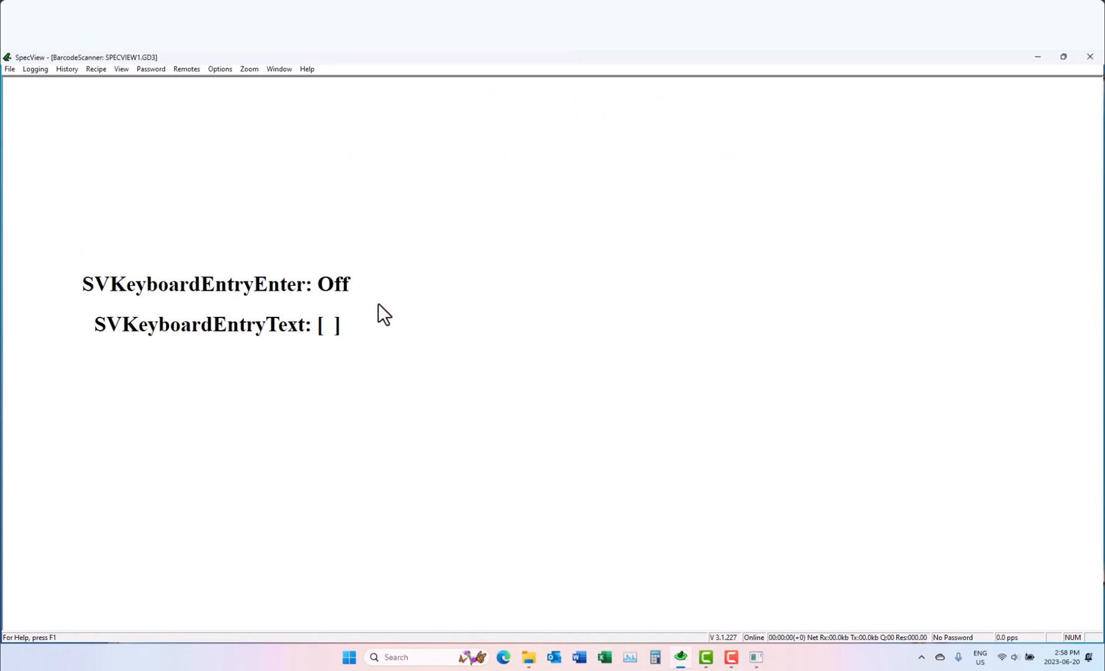
type("5031021971579")
key("Return")
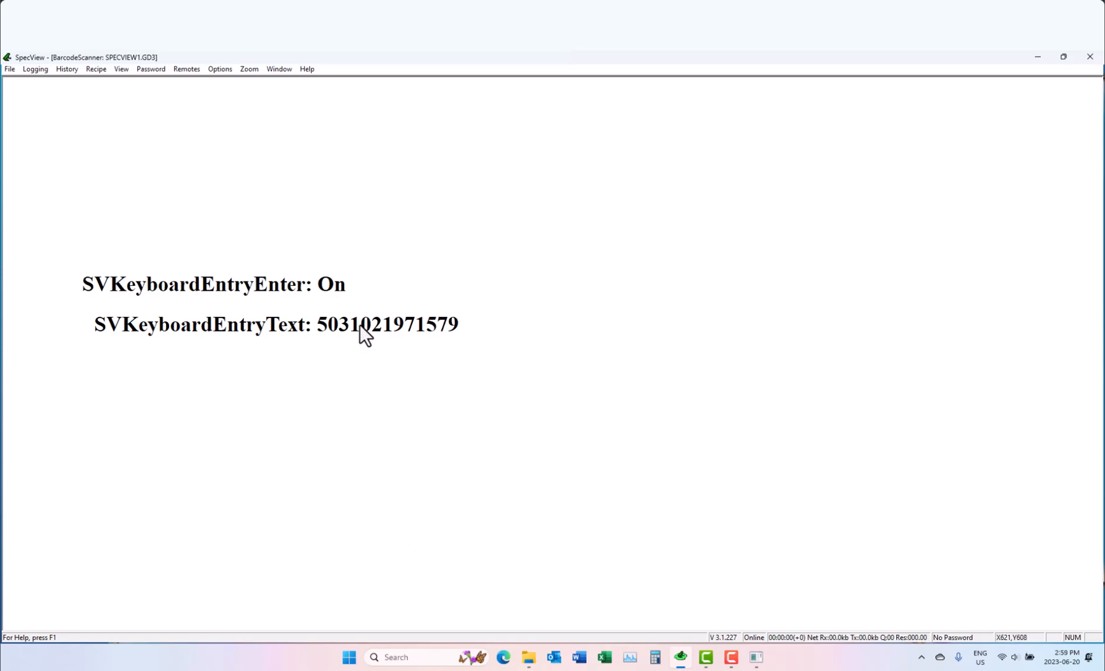
type("363824992242")
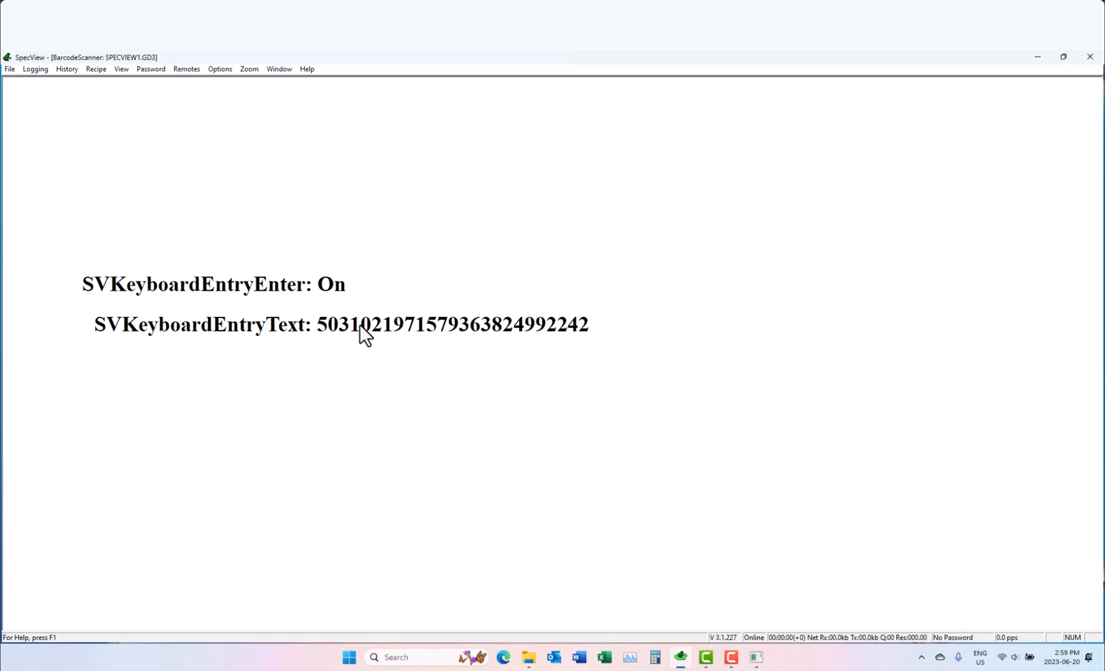
type("5031021971579")
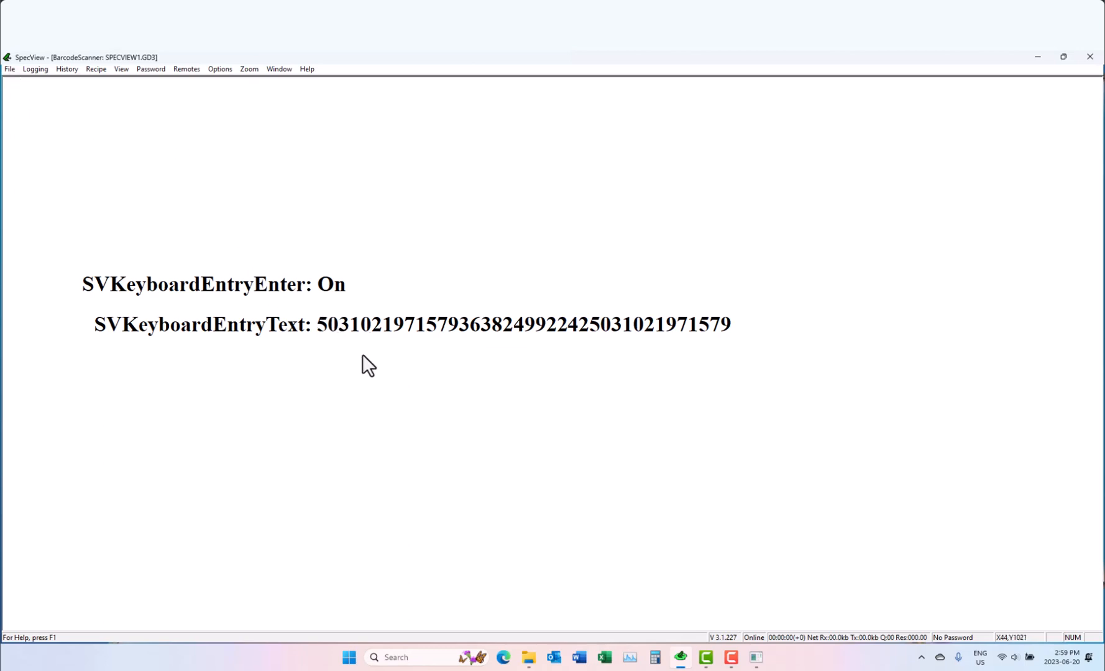
Step: Clear the value of SVKeyboardEntryText and set SVKeyboardEntryEnter to Off
left_click(358, 324)
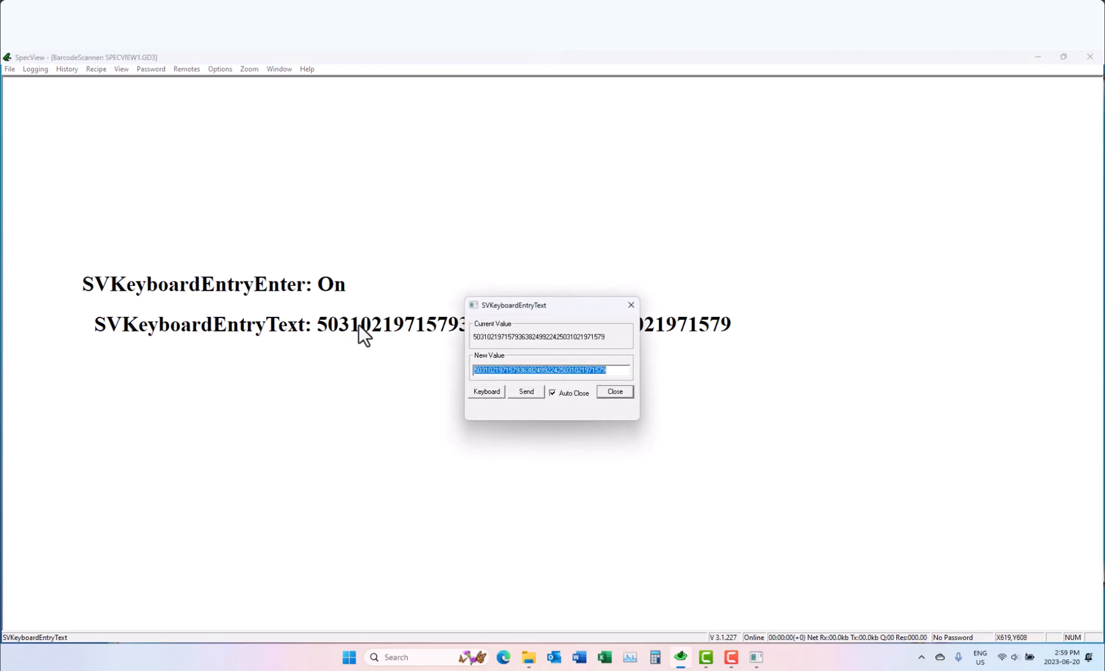
key("BackSpace")
key("Return")
left_click(334, 286)
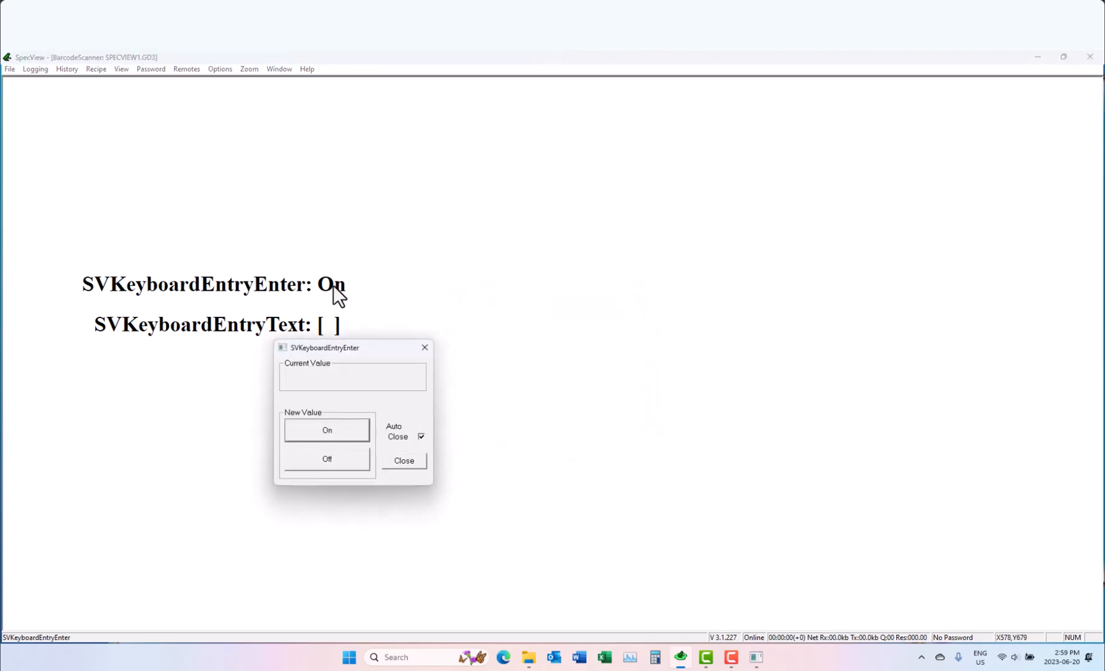
left_click(336, 463)
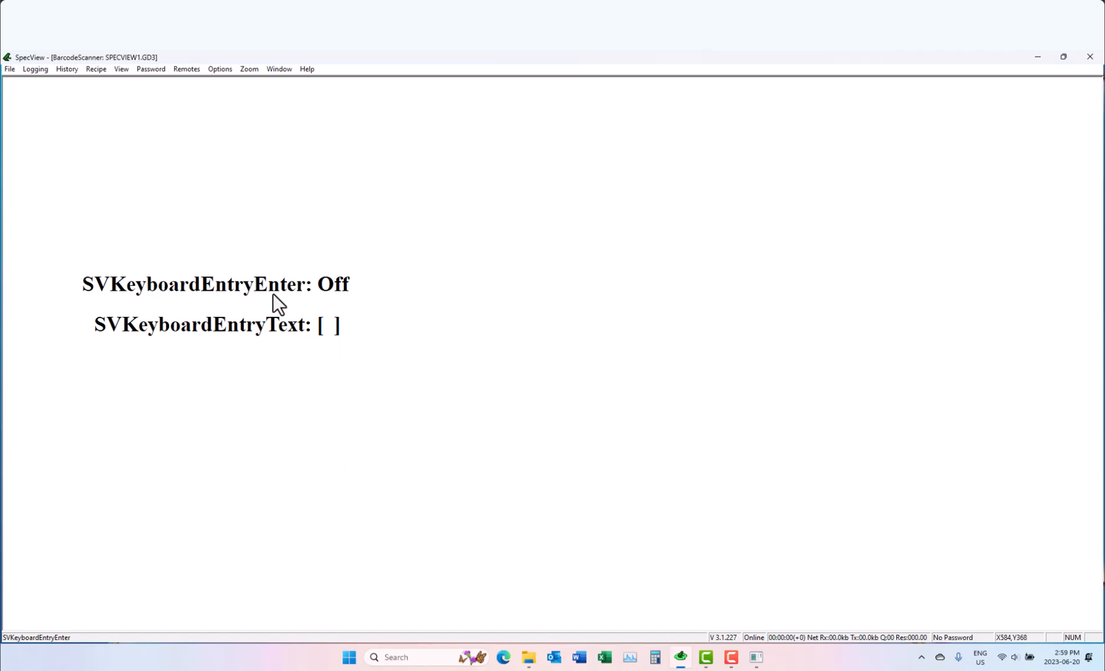
Step: Return to edit mode while remaining online and open the variables list
left_click(8, 69)
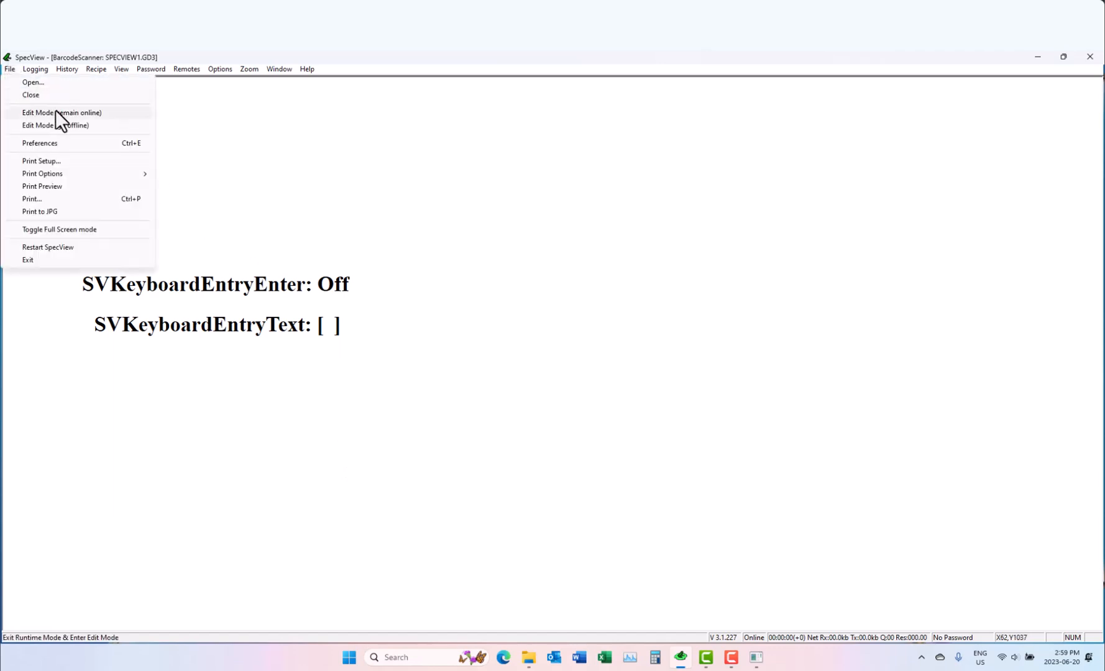
left_click(55, 111)
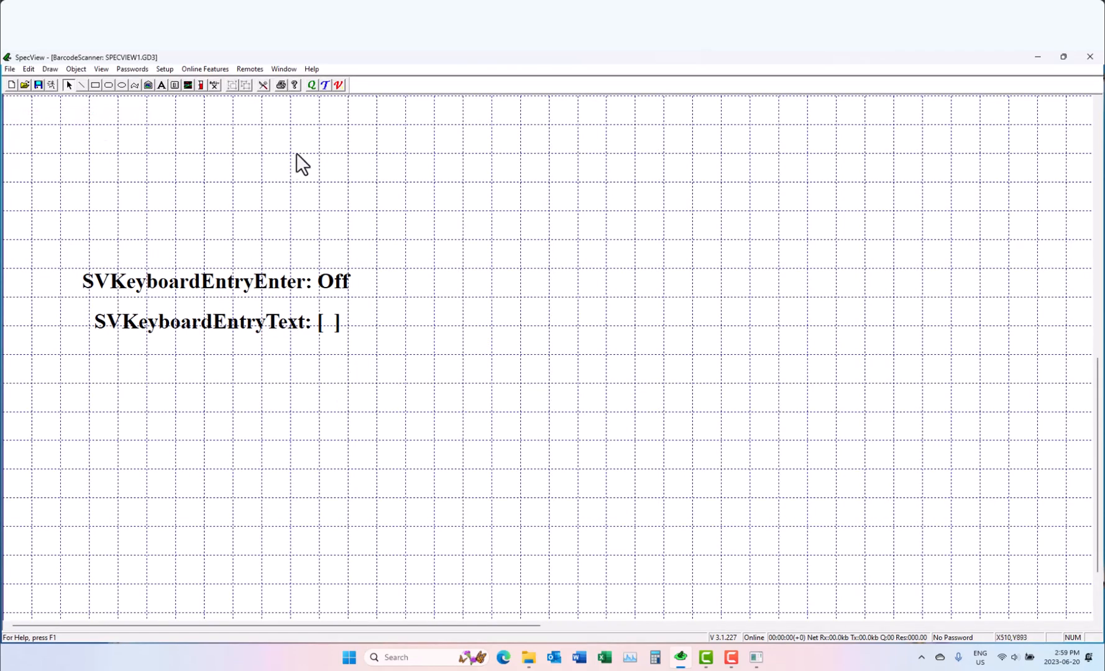
left_click(339, 85)
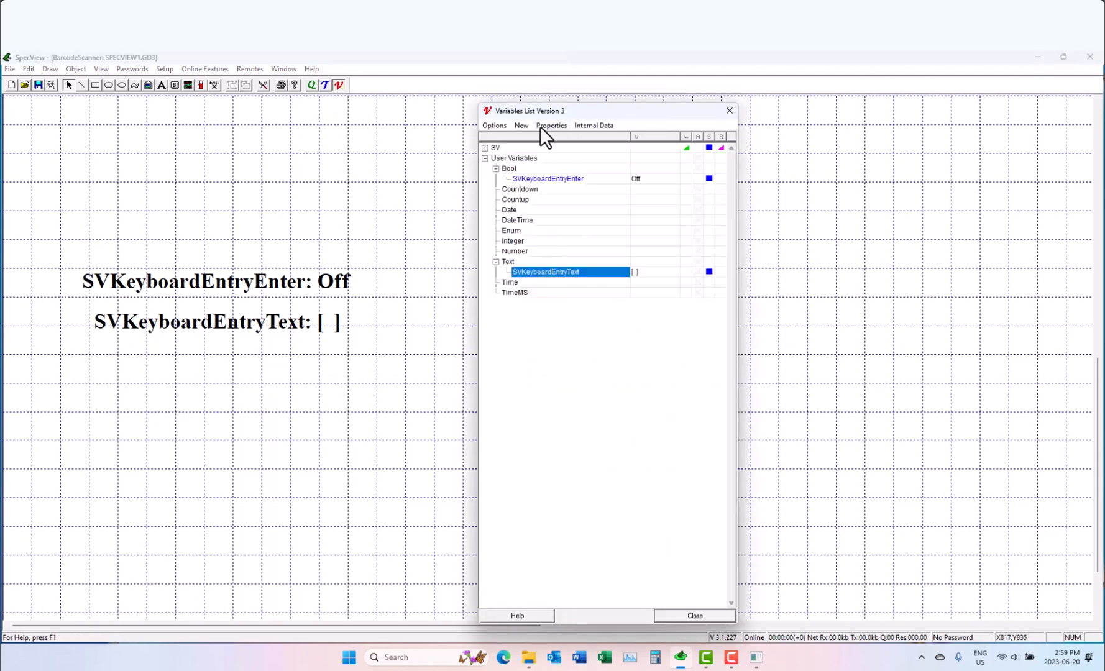
Step: Create a new text user variable named LastBarcode
left_click(521, 125)
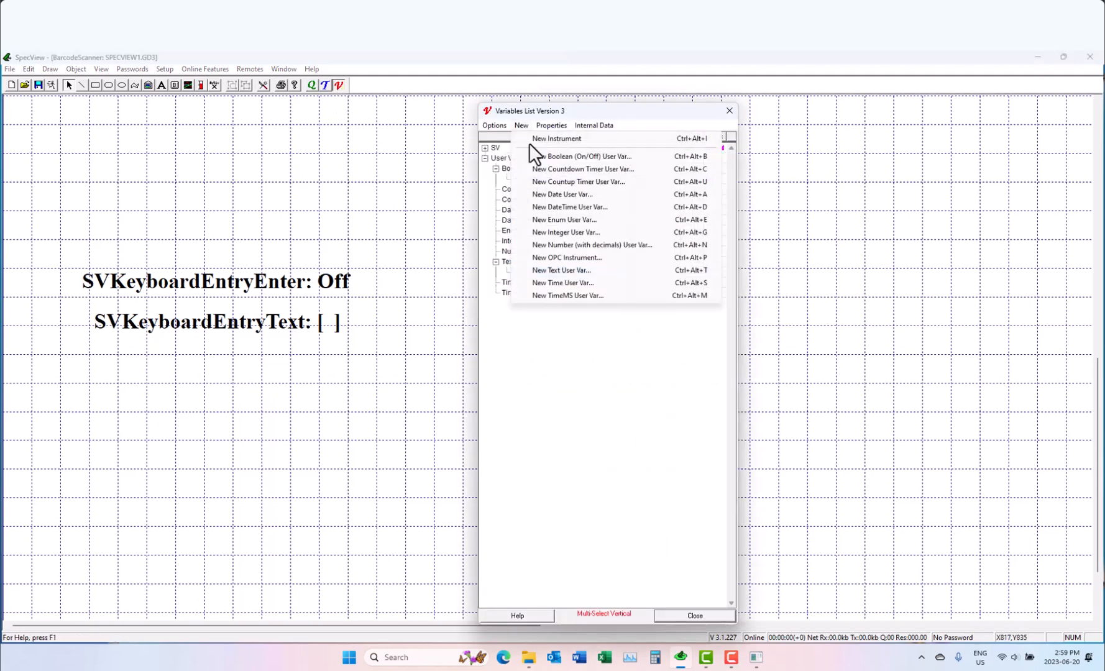
left_click(556, 270)
type("LastBarcode")
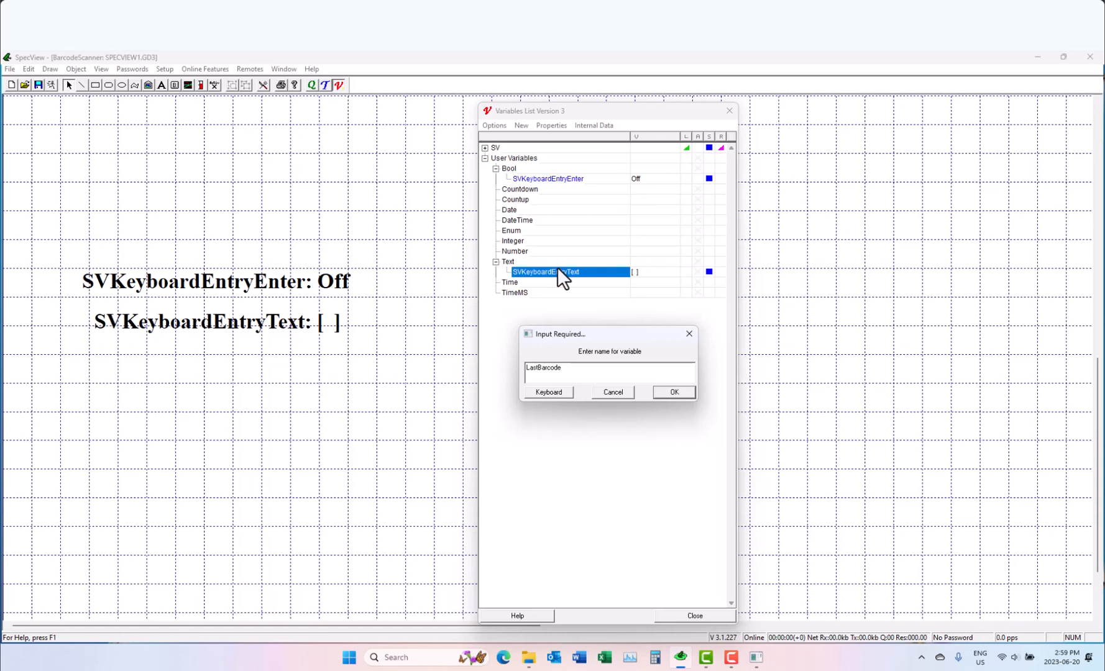
left_click(670, 396)
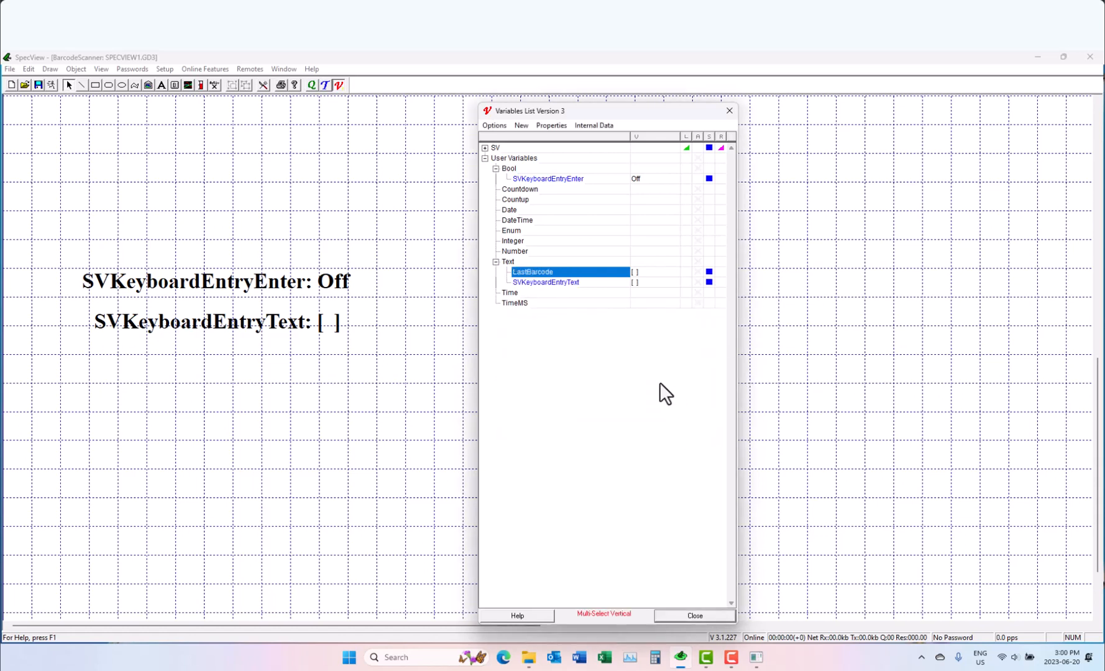
Step: Place the LastBarcode variable on the project screen below the SVKeyboardEntryText display and align it with the displays above
left_click(537, 274)
left_click(348, 377)
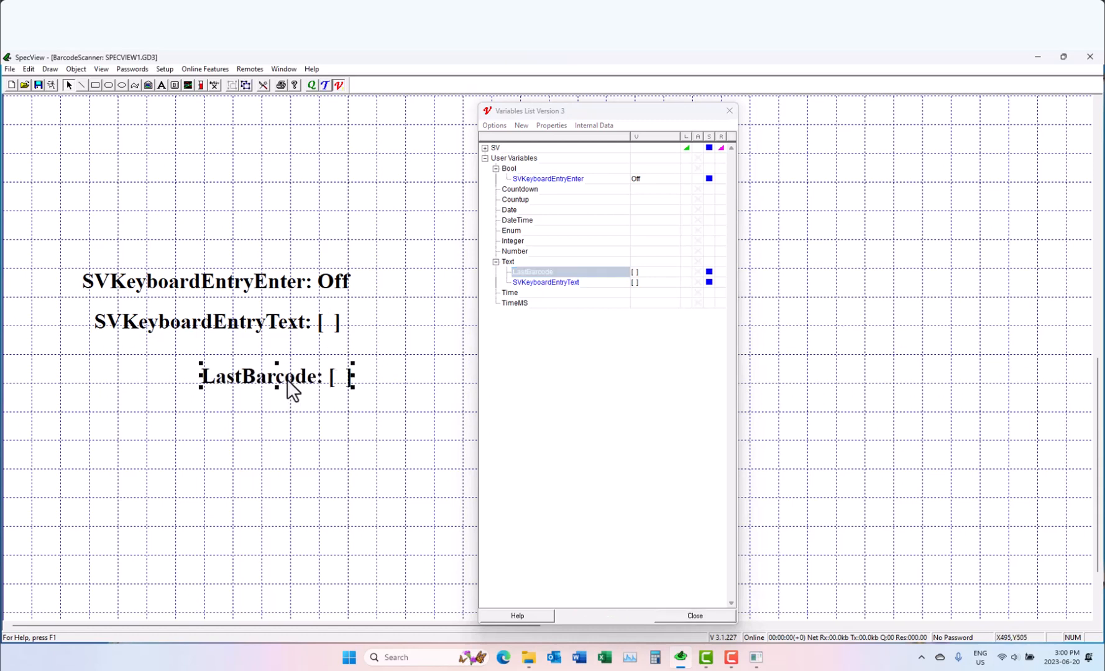
left_click_drag(290, 390, 275, 390)
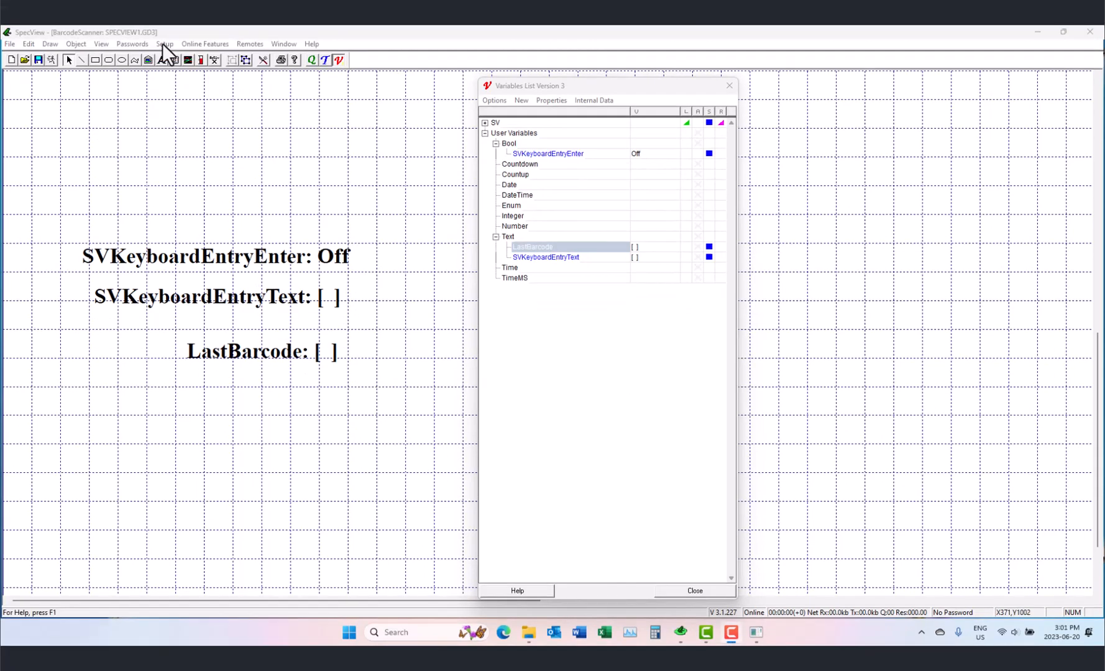
Step: Add a value-based event in the Strategy Engine setup with the description "Watch For Enter Key Pressed"
left_click(163, 44)
left_click(176, 58)
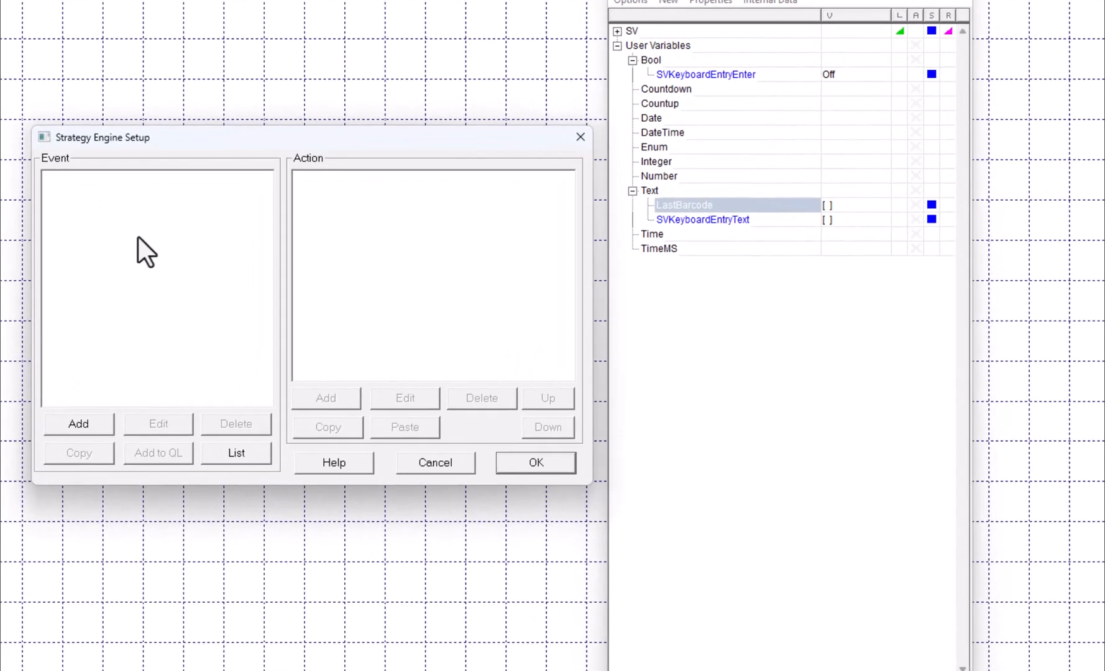
left_click(82, 425)
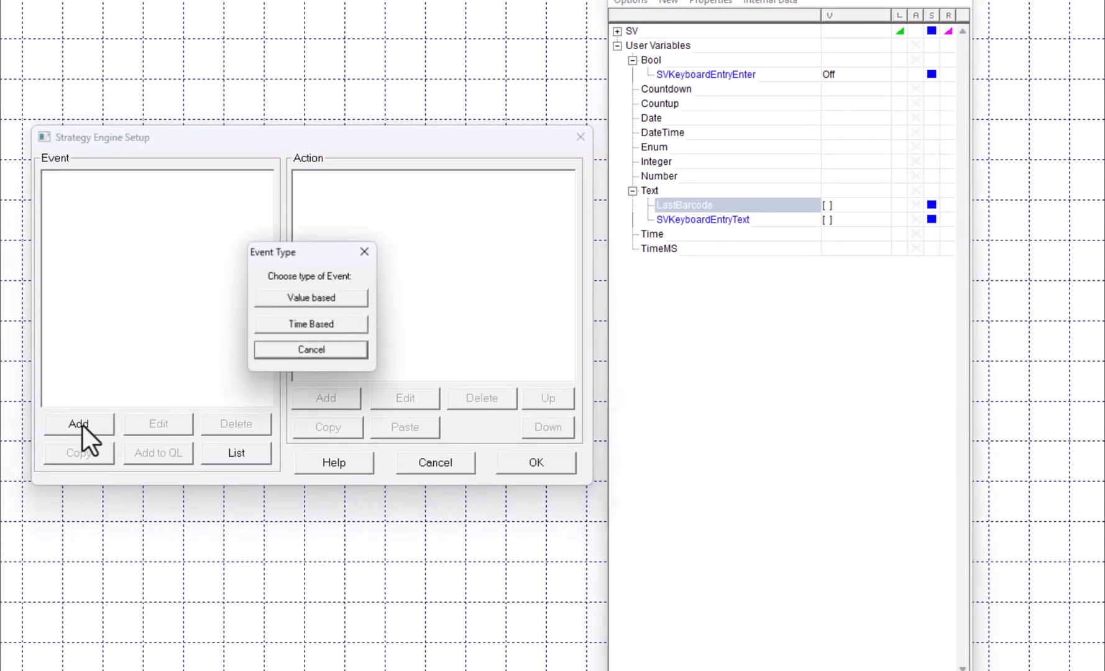
left_click(346, 299)
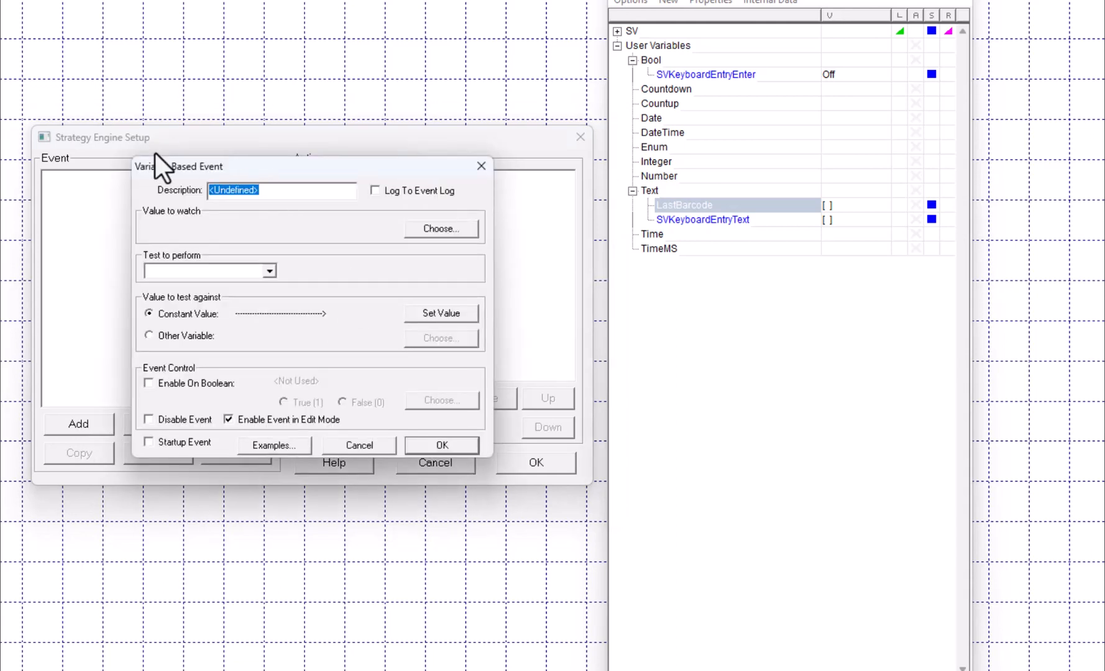
type("Watch For Enter")
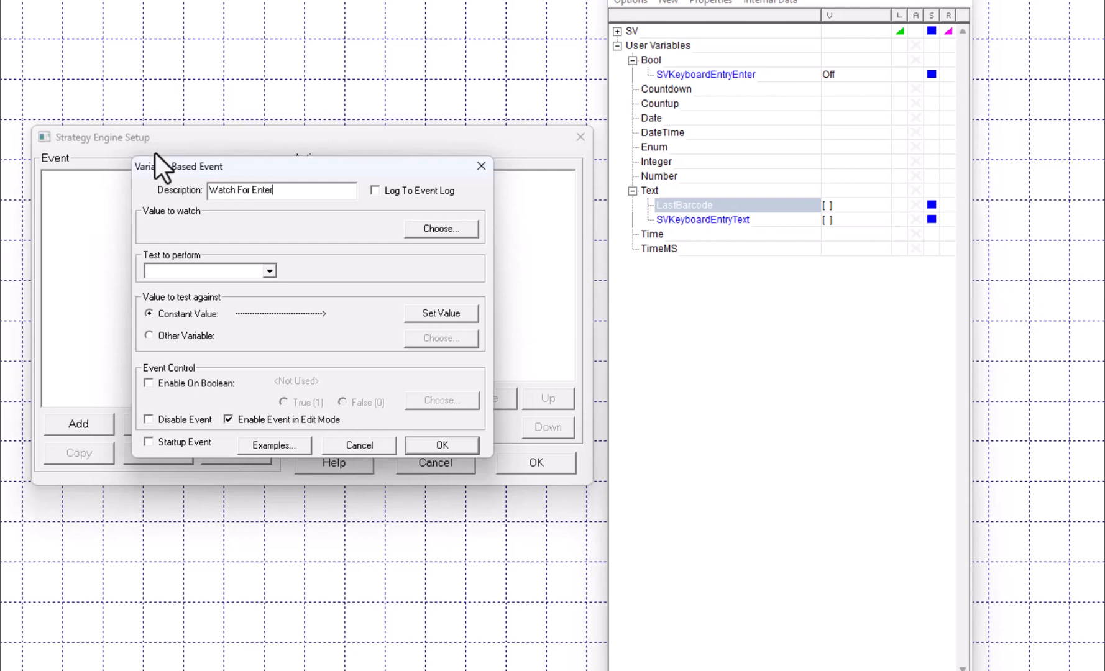
type(" Key Pressed")
Step: Set the event to watch SVKeyboardEntryEnter for being equal to the constant value On, and accept the event
left_click(718, 75)
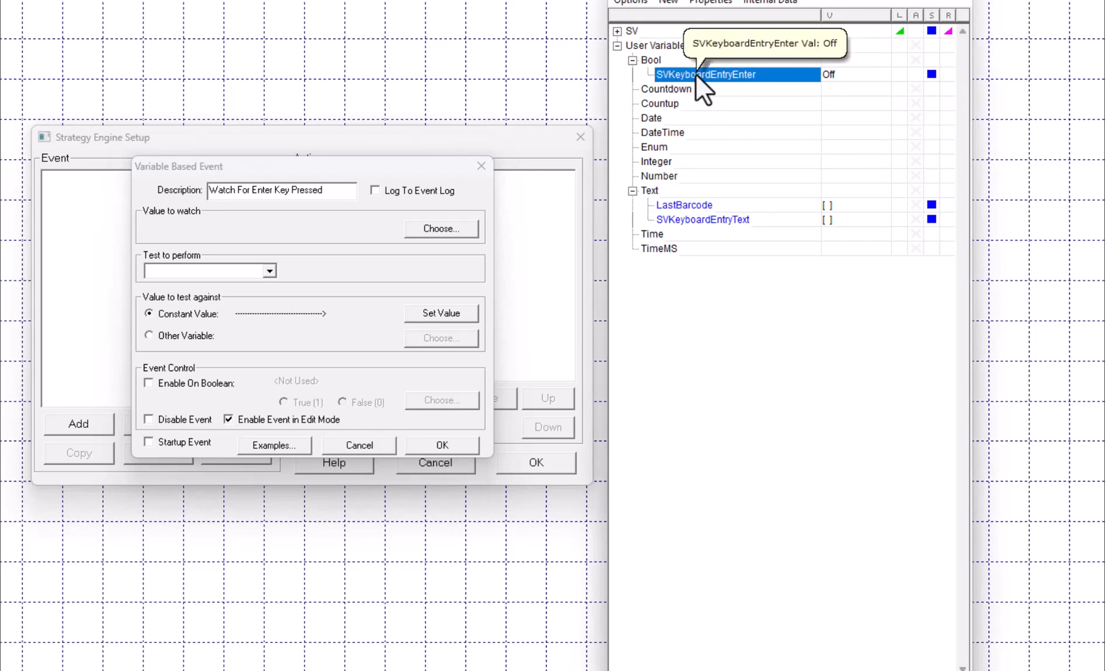
left_click_drag(706, 74, 281, 228)
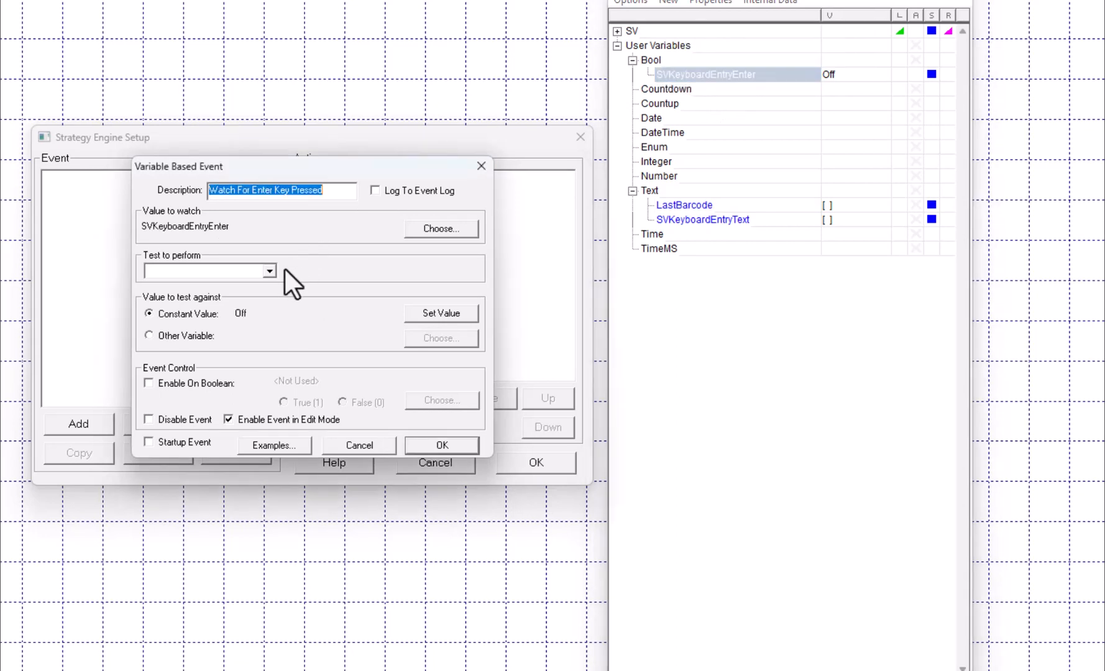
left_click(268, 272)
left_click(187, 286)
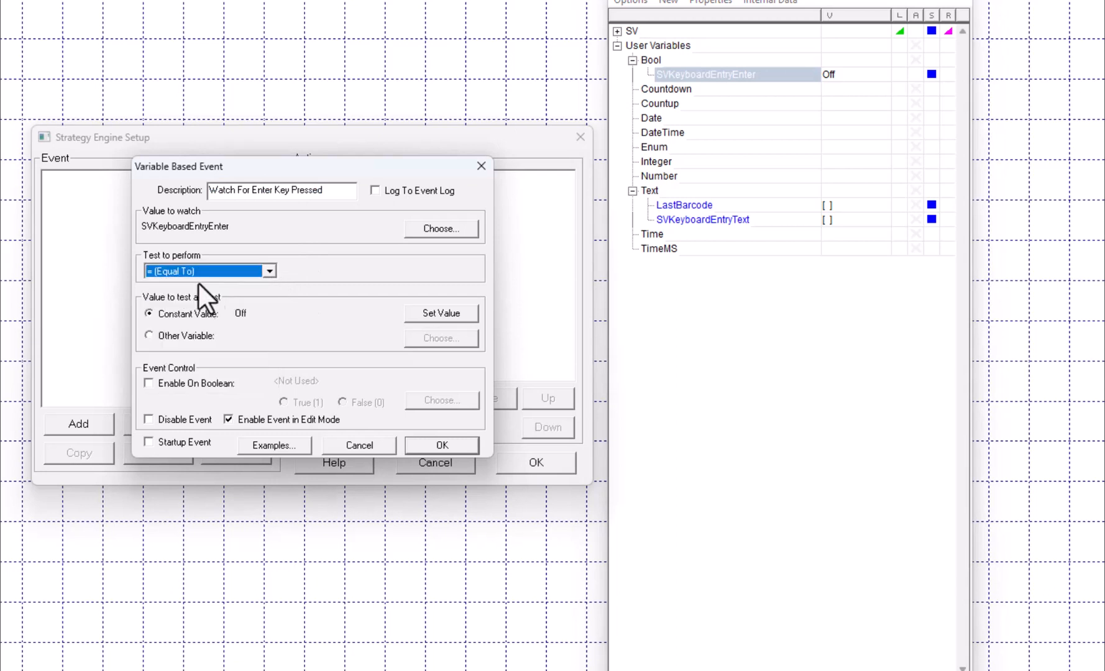
left_click(453, 314)
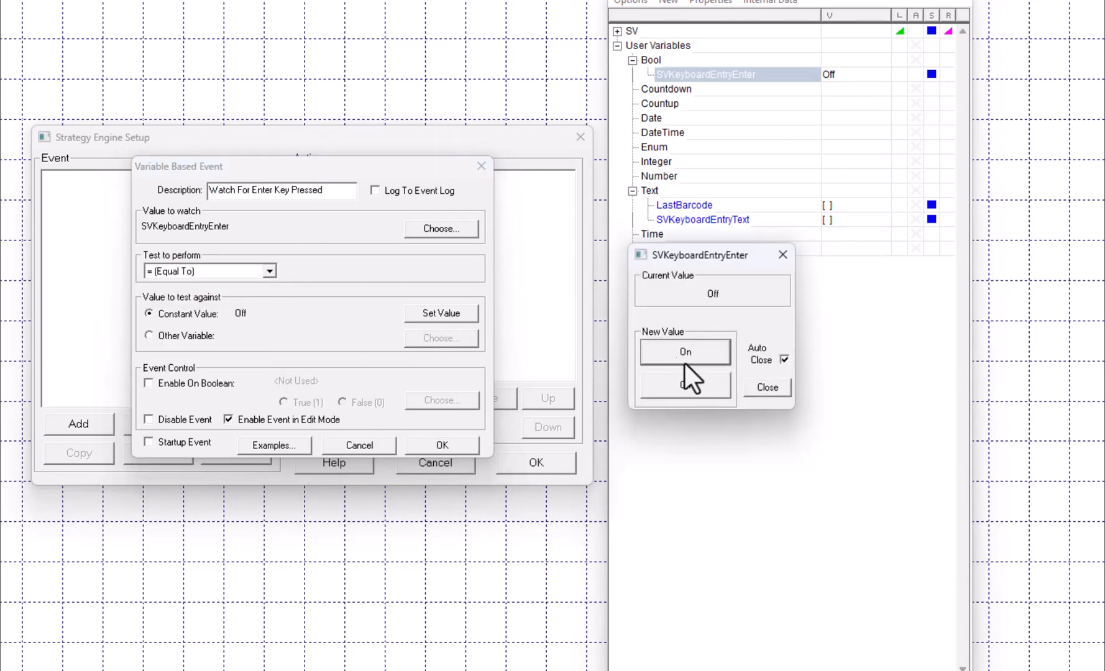
left_click(682, 351)
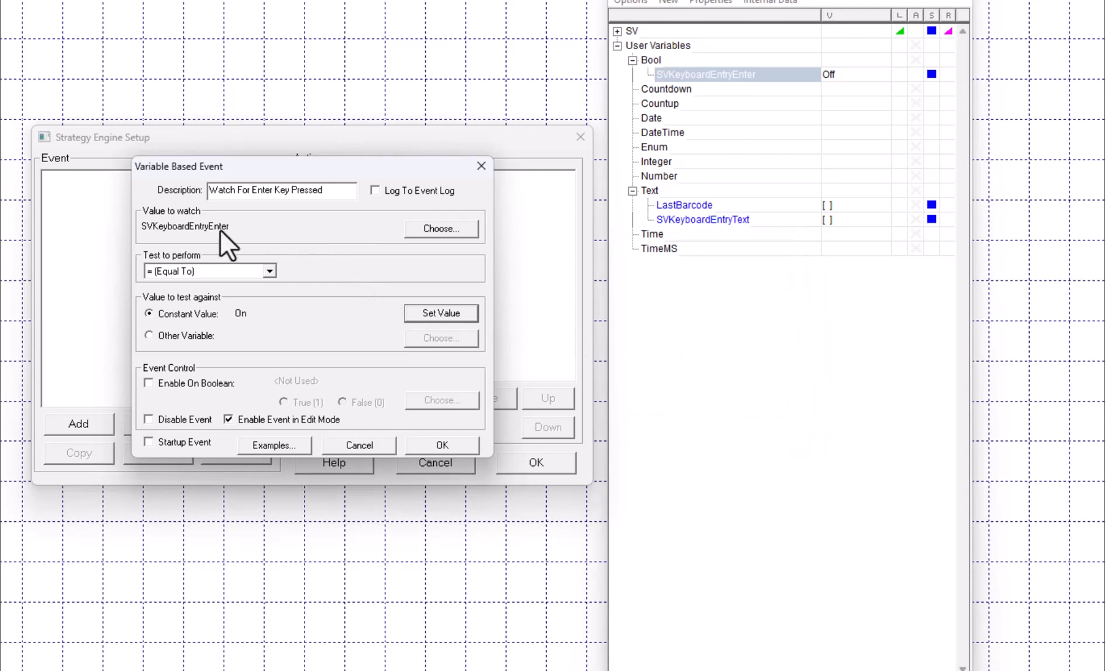
left_click(435, 444)
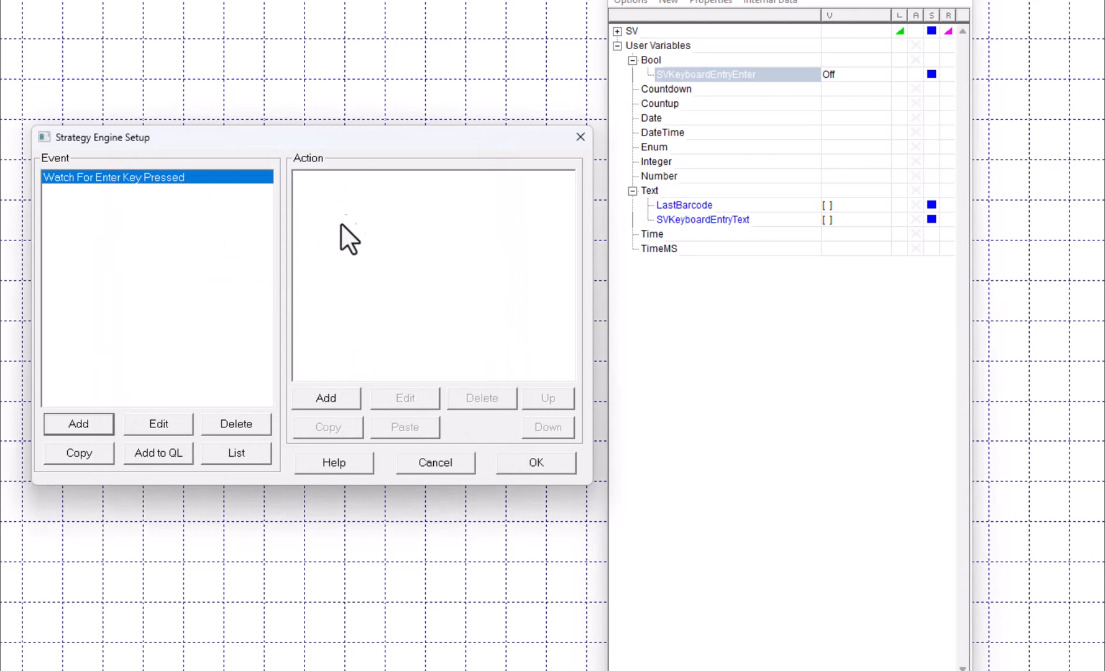
Step: Add an action described "Copy Barcode to last barcode" to the event, using the Parameters: Copy From...To type
left_click(340, 395)
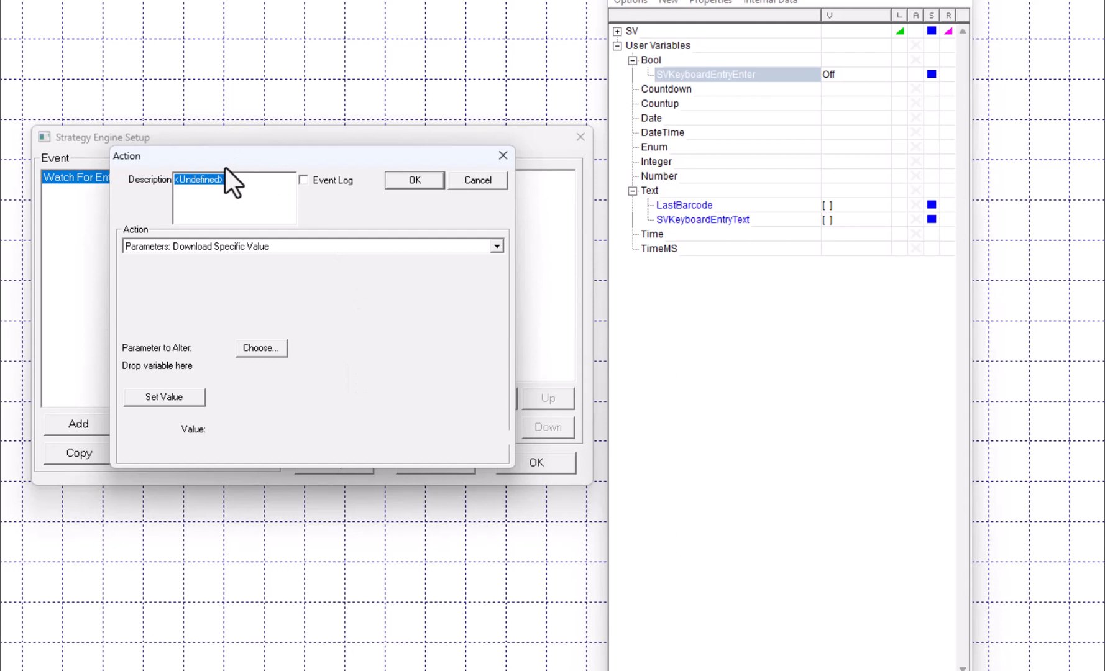
type("Cop")
type(" barcode")
left_click(278, 245)
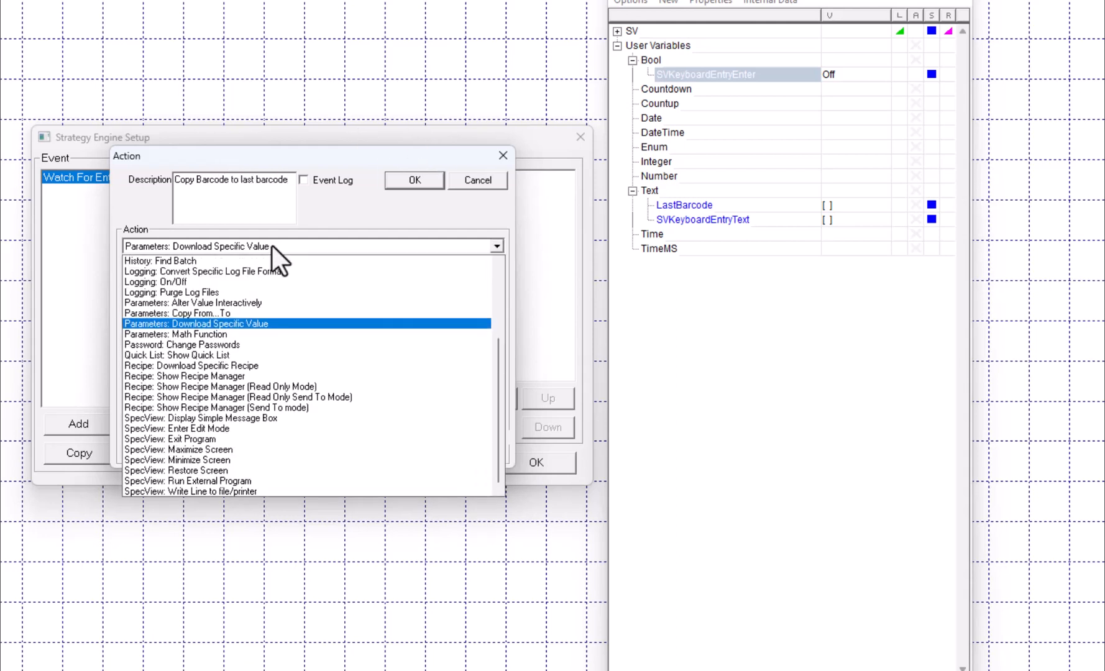
left_click(251, 315)
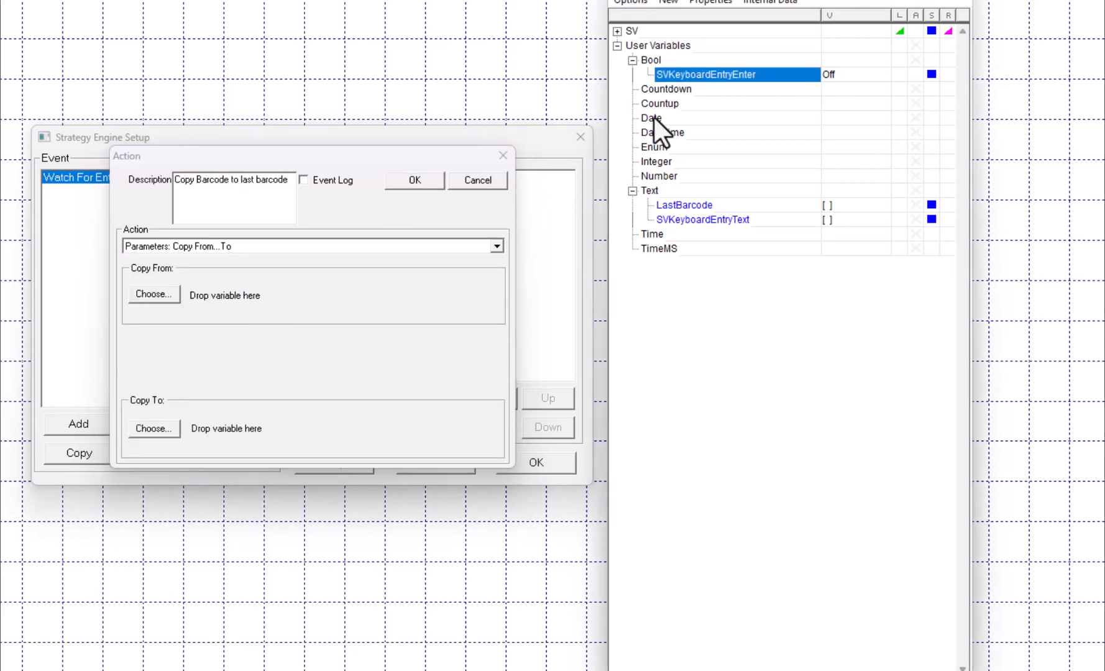
Step: Assign SVKeyboardEntryText as the copy source and LastBarcode as the copy destination, and accept the action
left_click(714, 220)
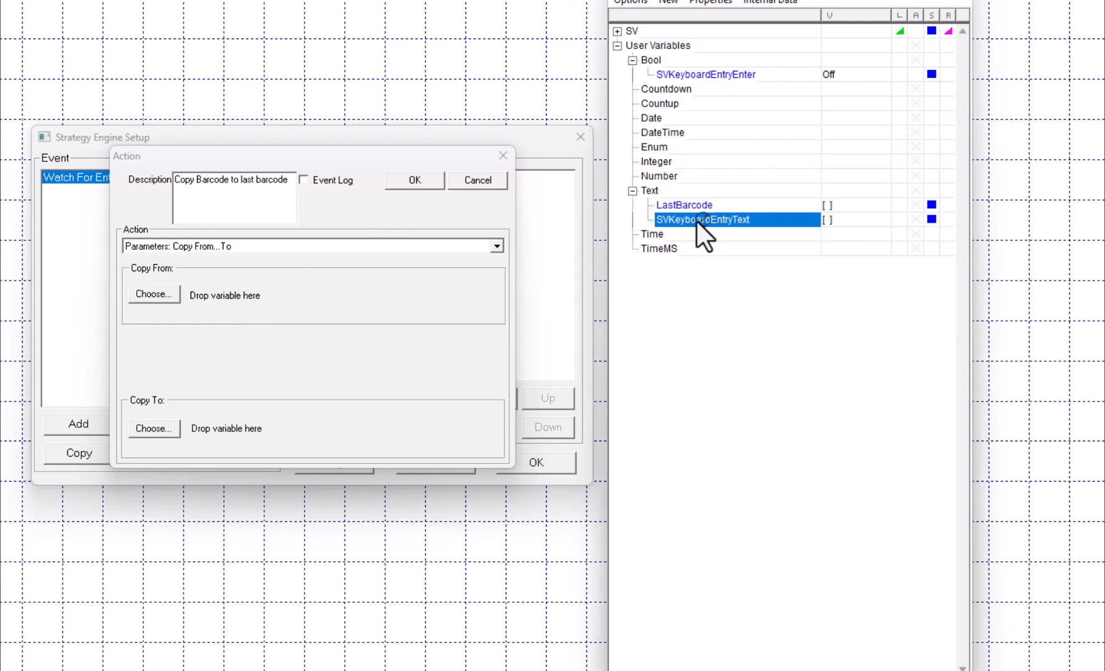
left_click_drag(371, 229, 273, 294)
left_click_drag(687, 205, 329, 445)
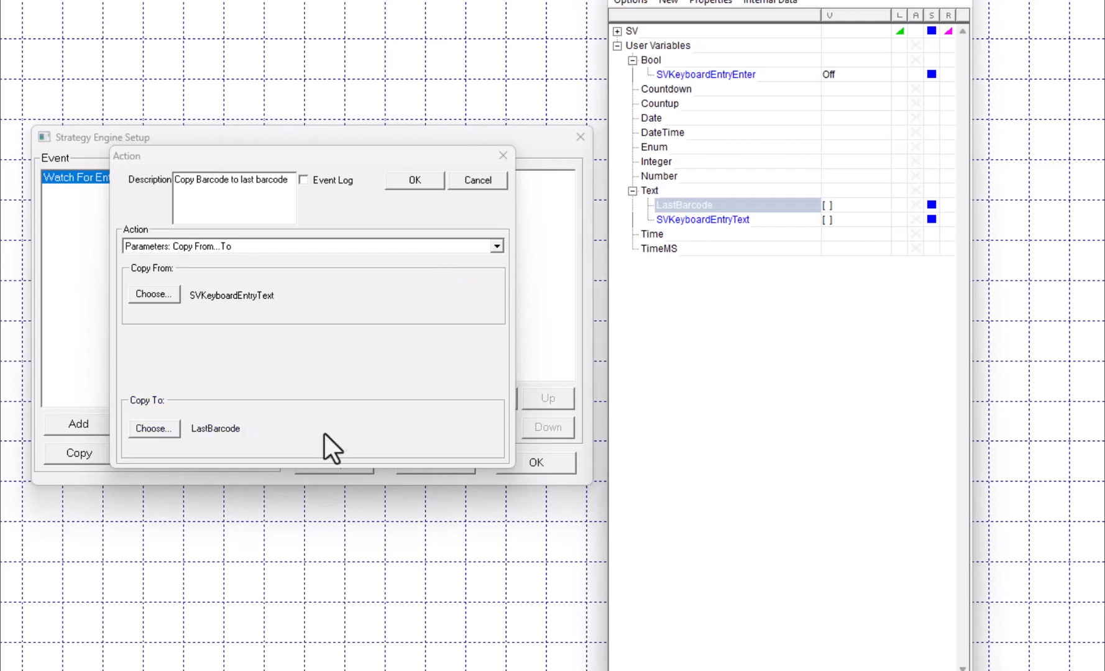
left_click(416, 181)
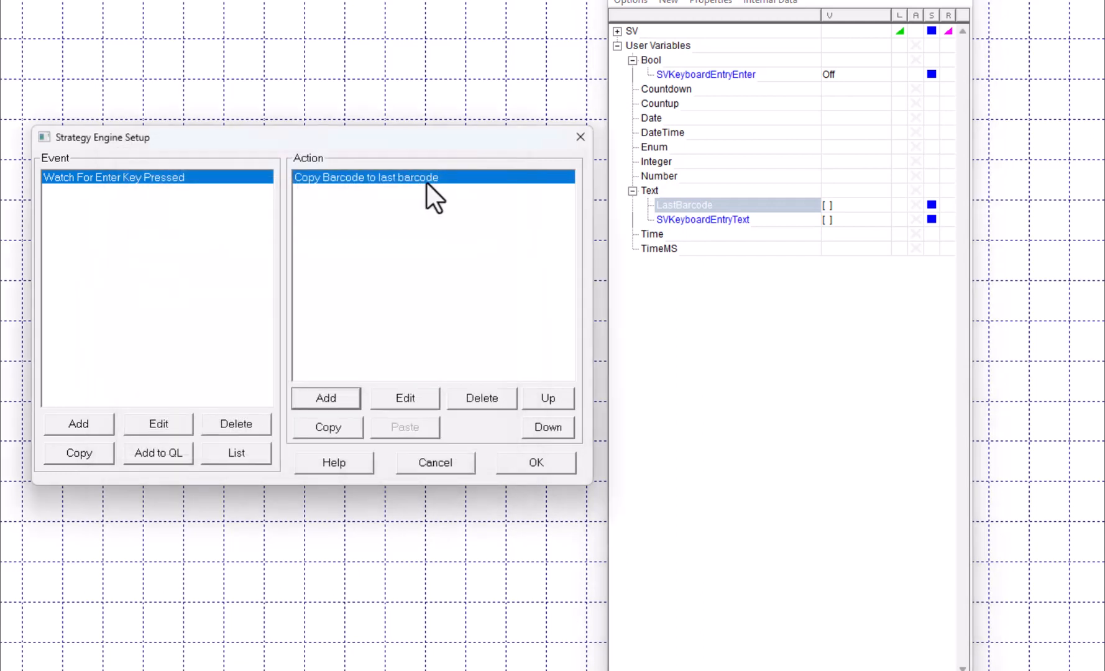
Step: Add a second action "Clear Barcode" that downloads an empty value to SVKeyboardEntryText
left_click(339, 397)
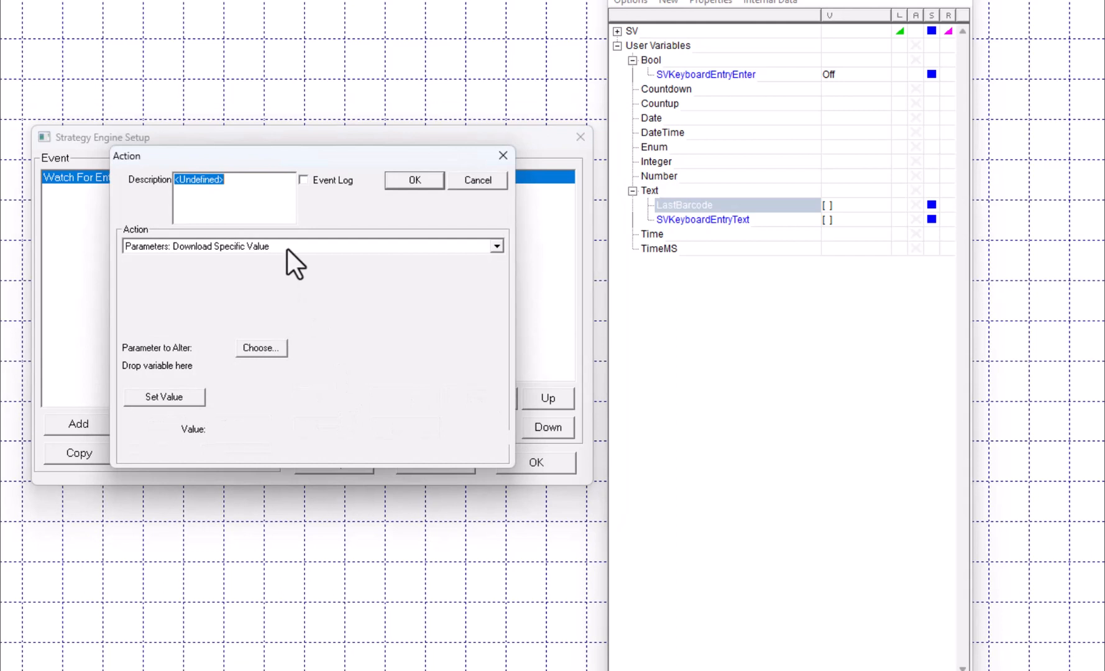
type("Clear Barcode")
left_click(700, 220)
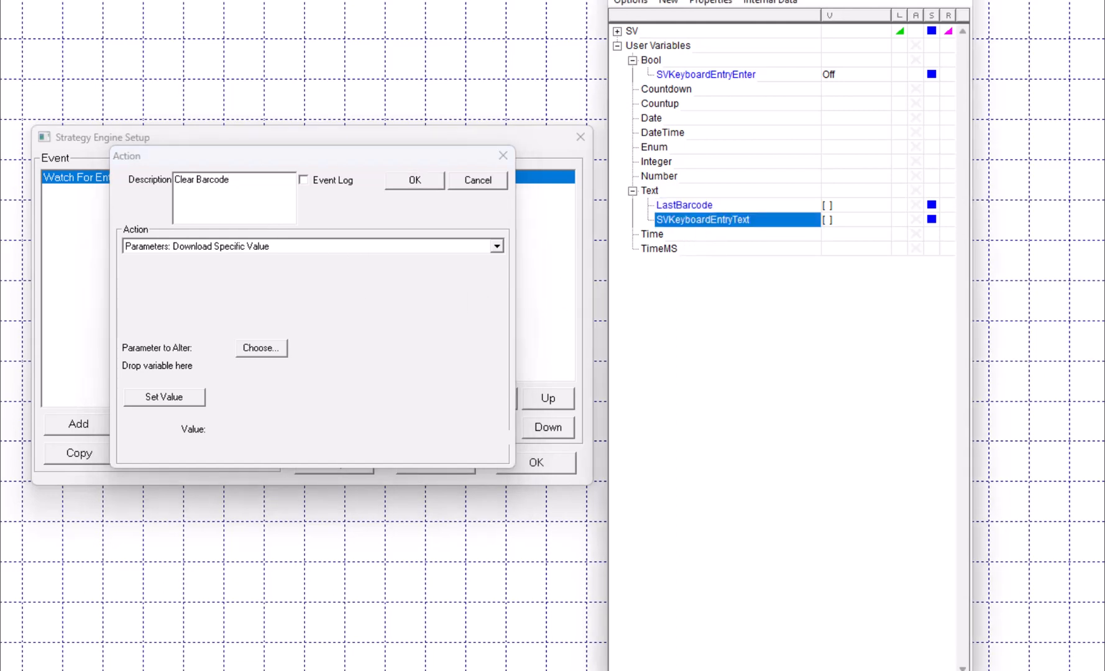
left_click_drag(701, 220, 220, 375)
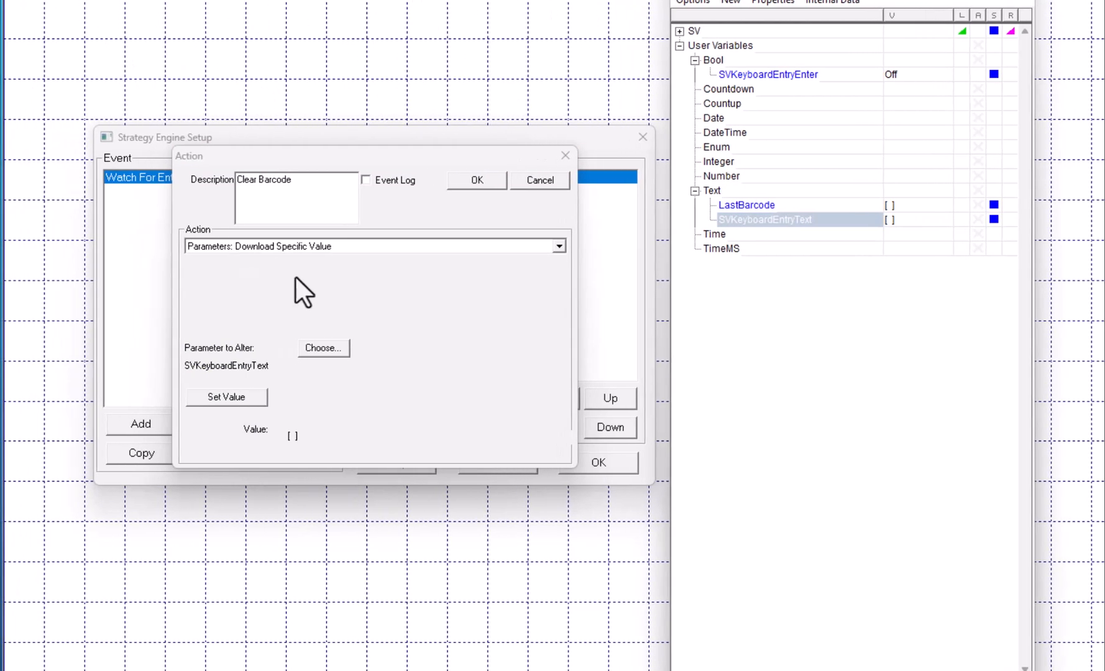
left_click(236, 399)
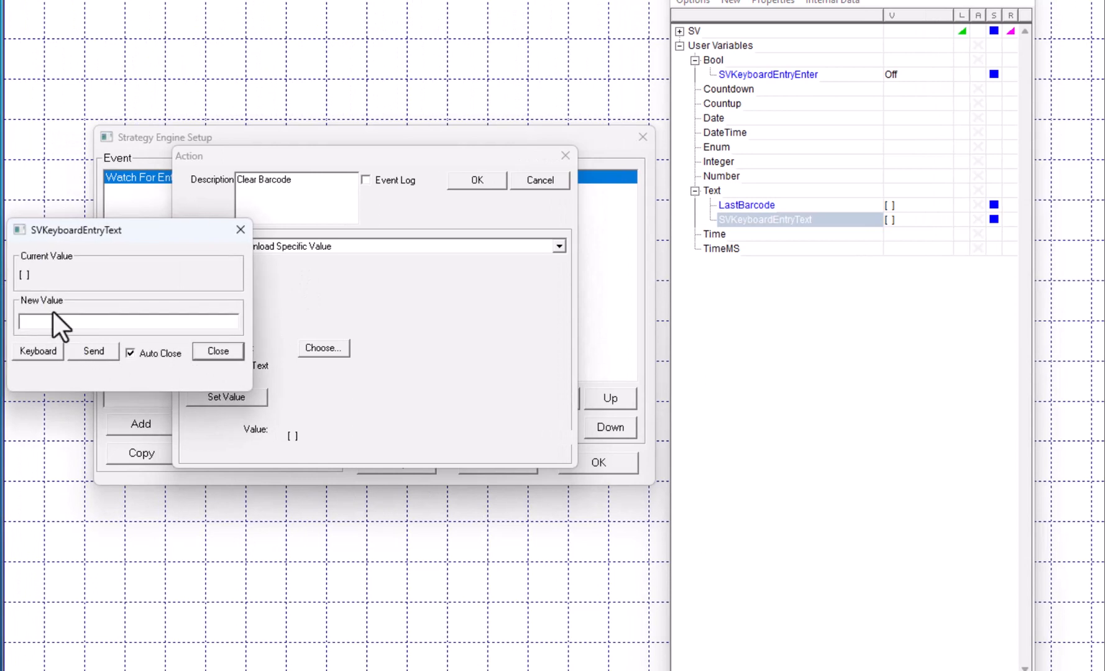
left_click(93, 351)
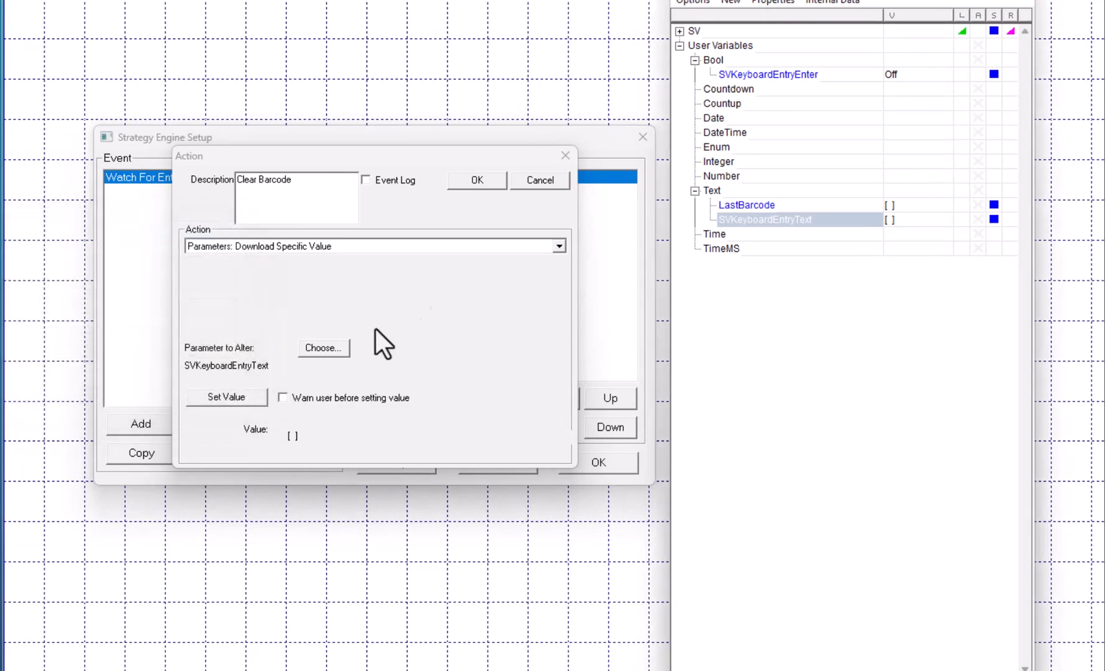
left_click(479, 186)
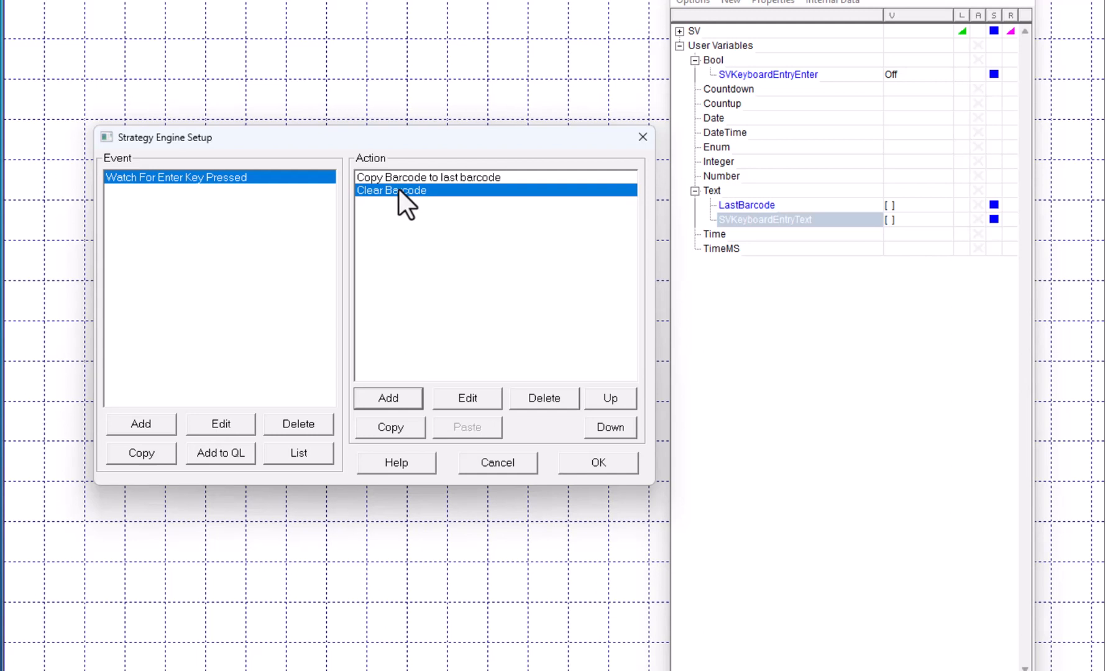
Step: Add a third action "Clear Enter Bool" that downloads the value Off to SVKeyboardEntryEnter
left_click(396, 401)
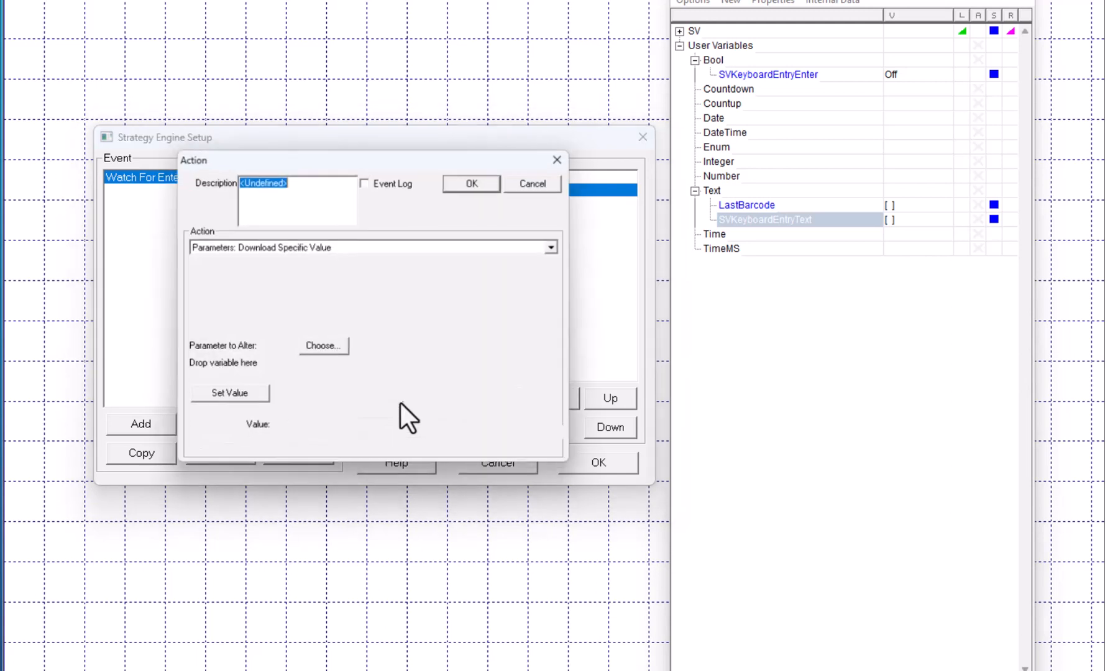
type("C")
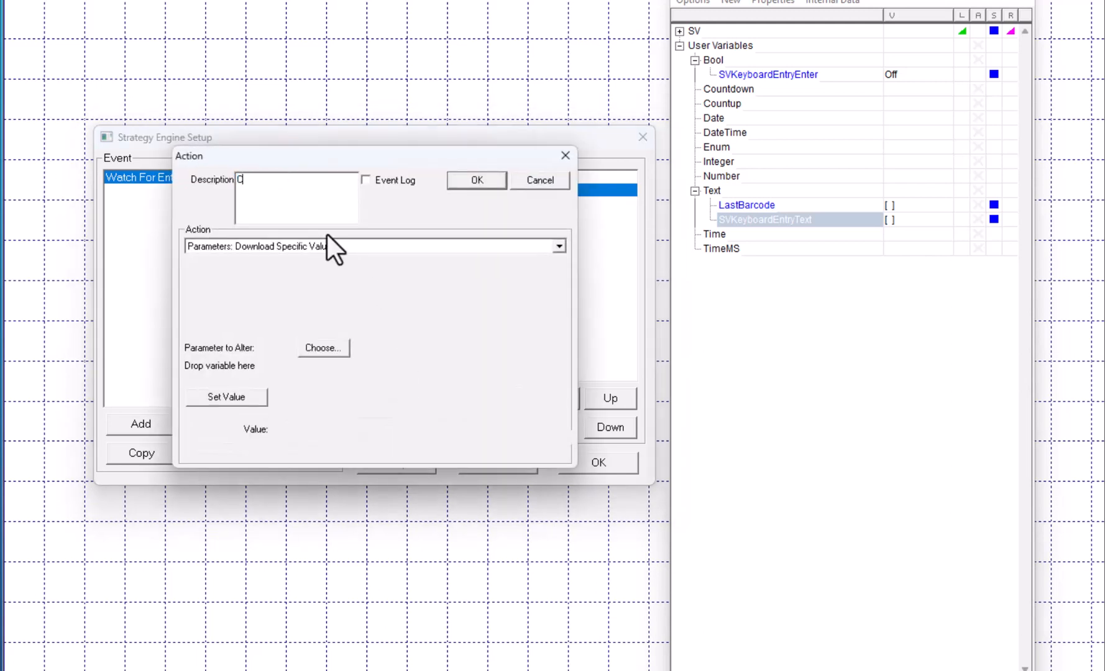
type("lear Enter Bool")
left_click(777, 76)
left_click_drag(786, 73, 280, 364)
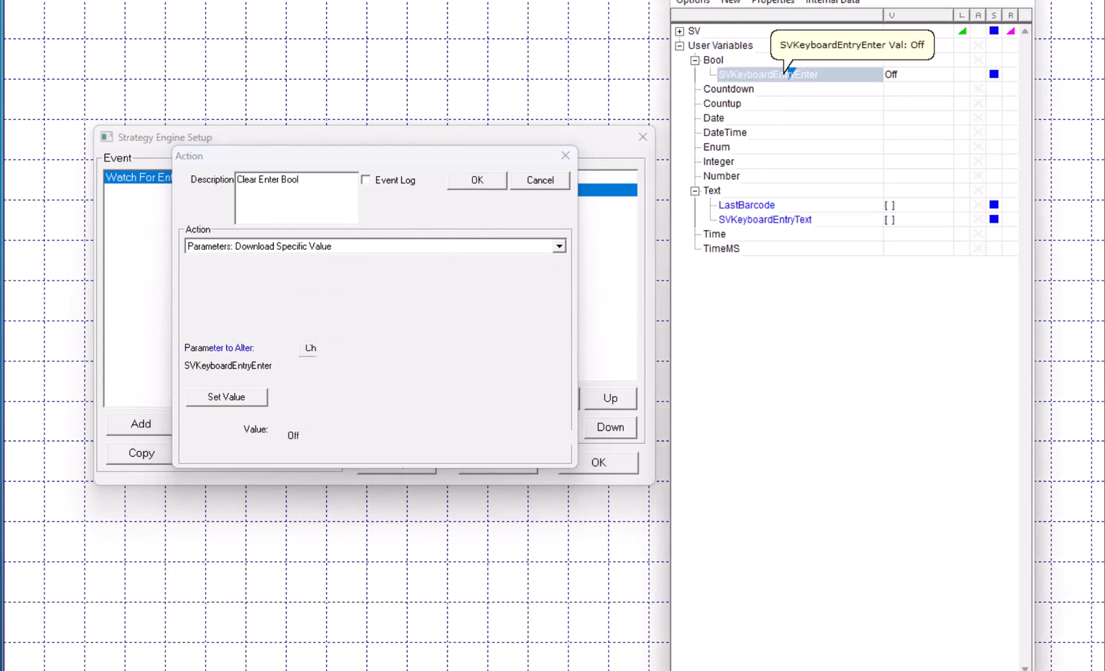
left_click(245, 394)
left_click(751, 384)
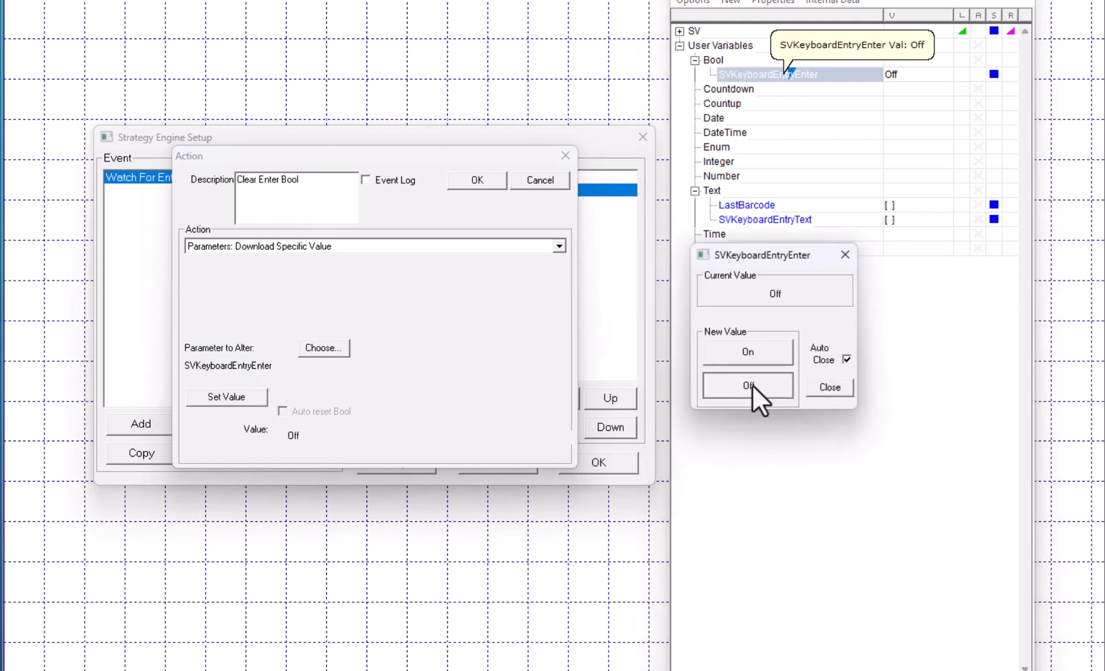
left_click(489, 179)
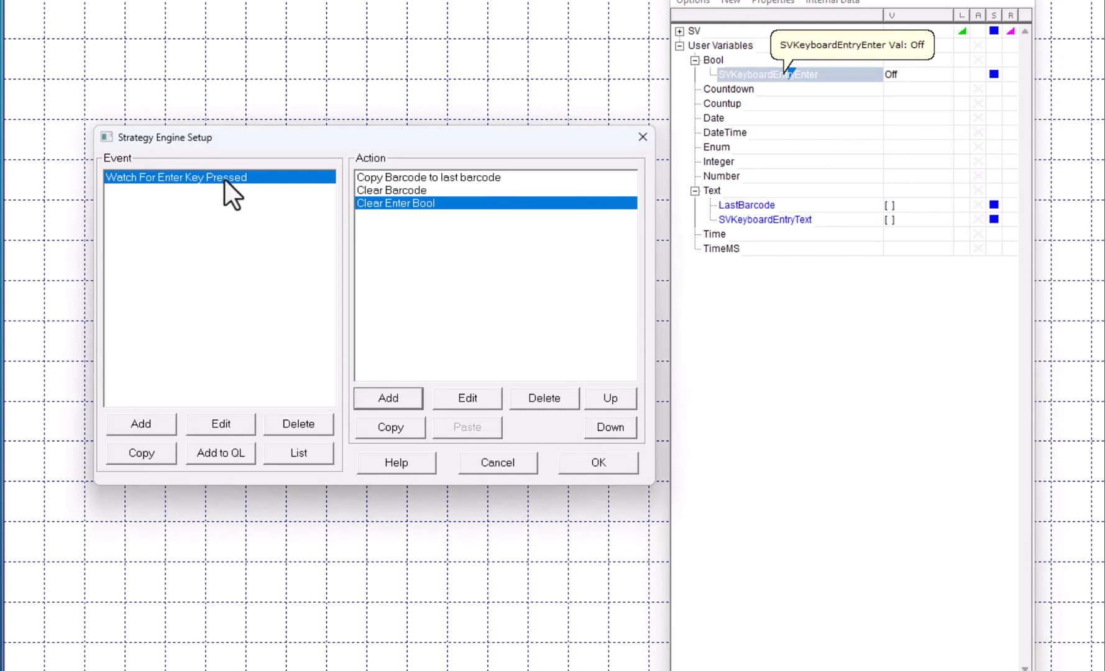
Step: Accept the Strategy Engine setup and switch the project to runtime mode
left_click(802, 223)
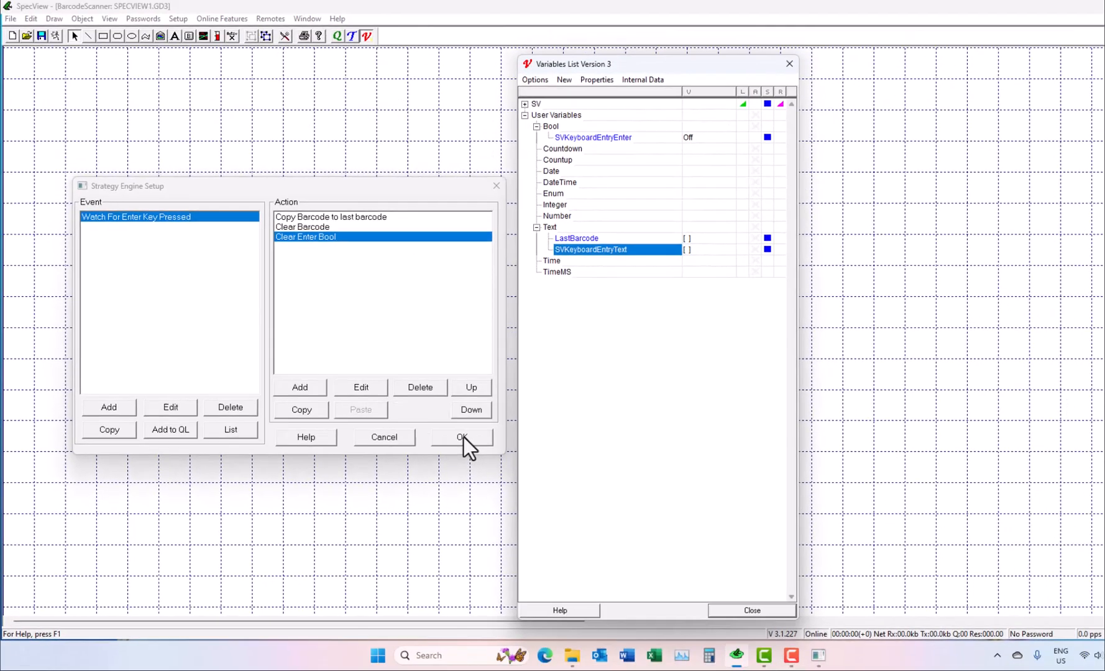
left_click(598, 463)
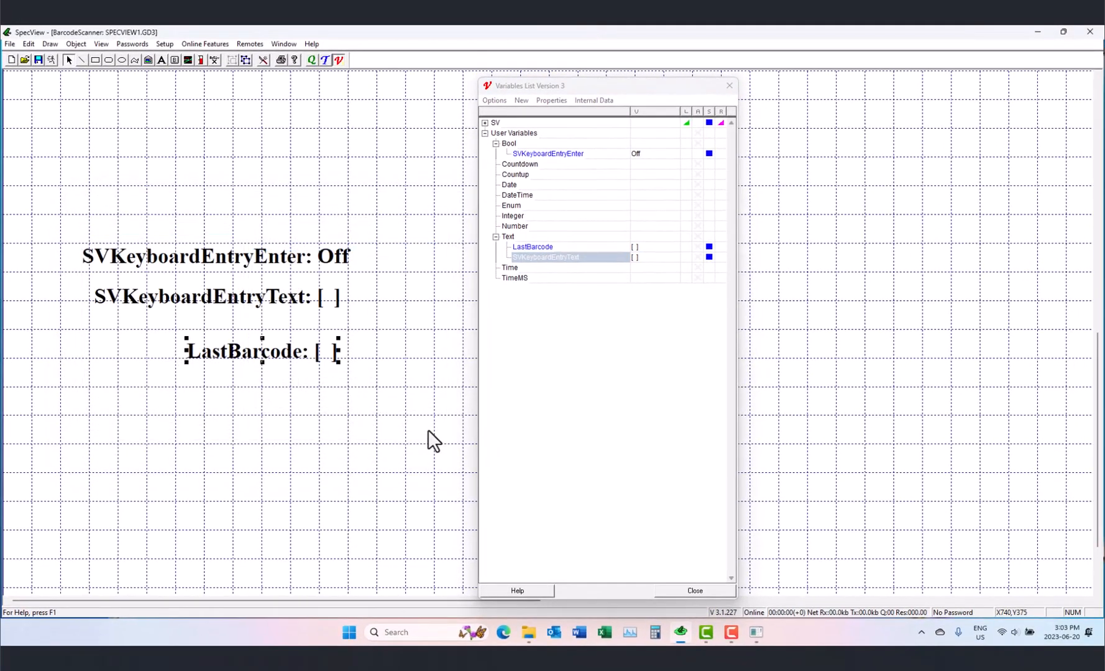
left_click(51, 60)
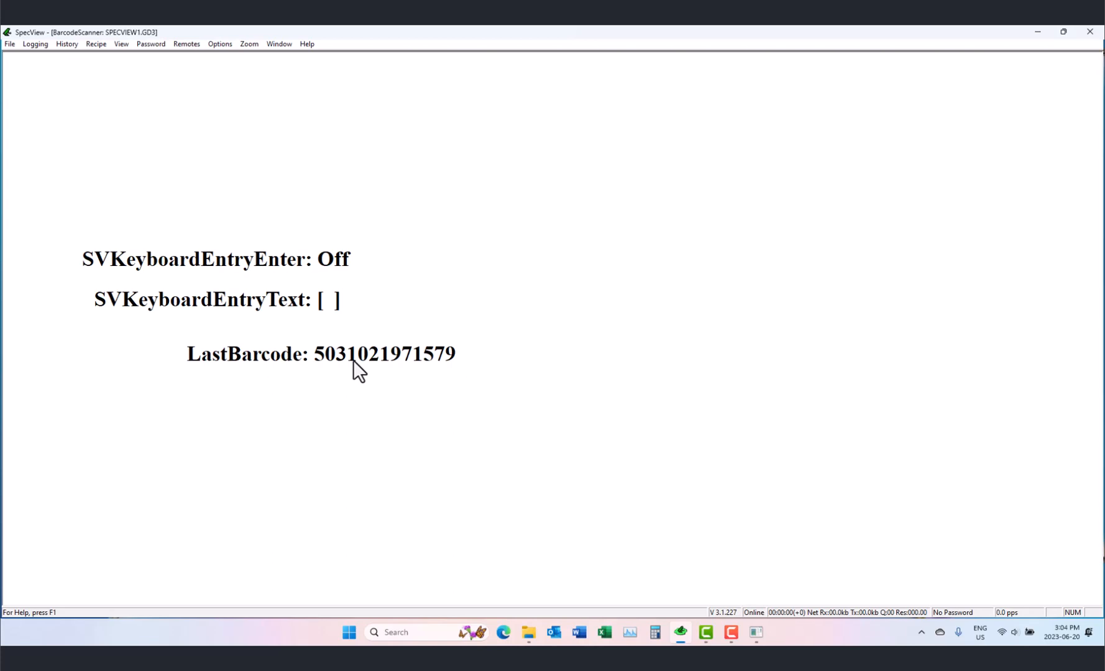
Step: Test the strategy by submitting "Hello World" as a keyboard entry
type("Hello World")
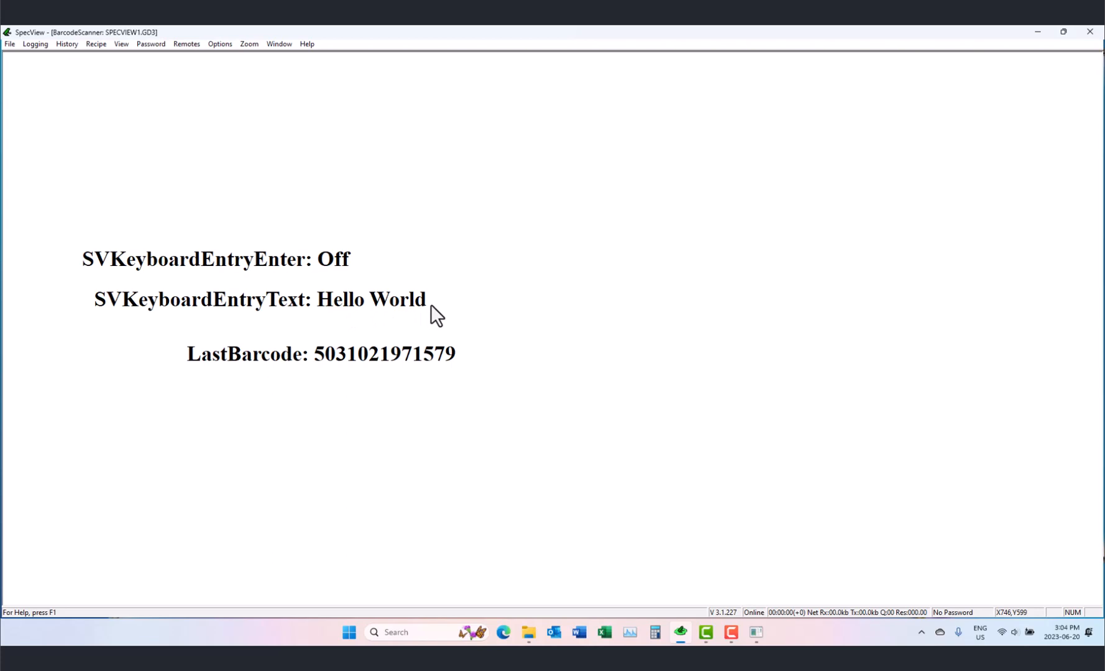
key("Return")
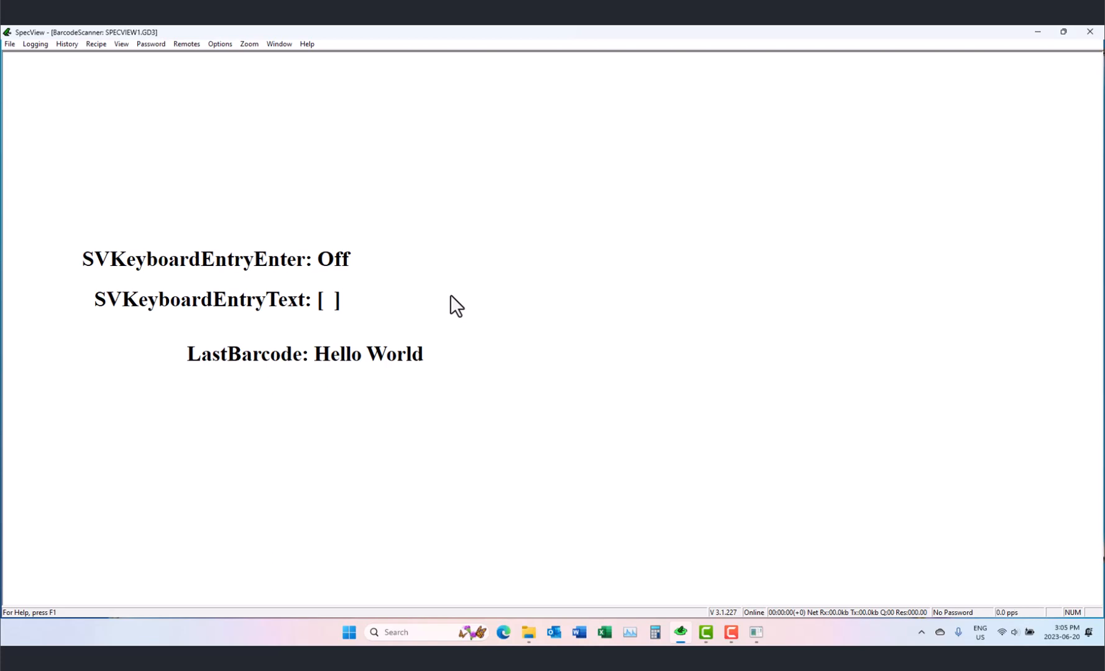
type("jhasfgjfg")
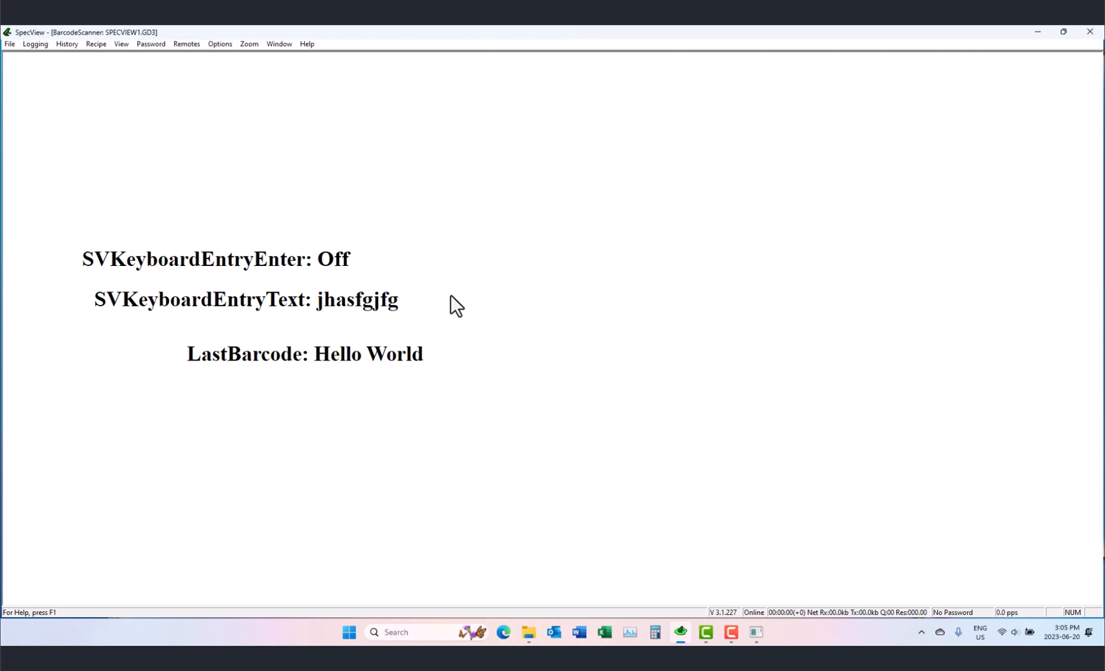
type(" Bingo amwdvamdv")
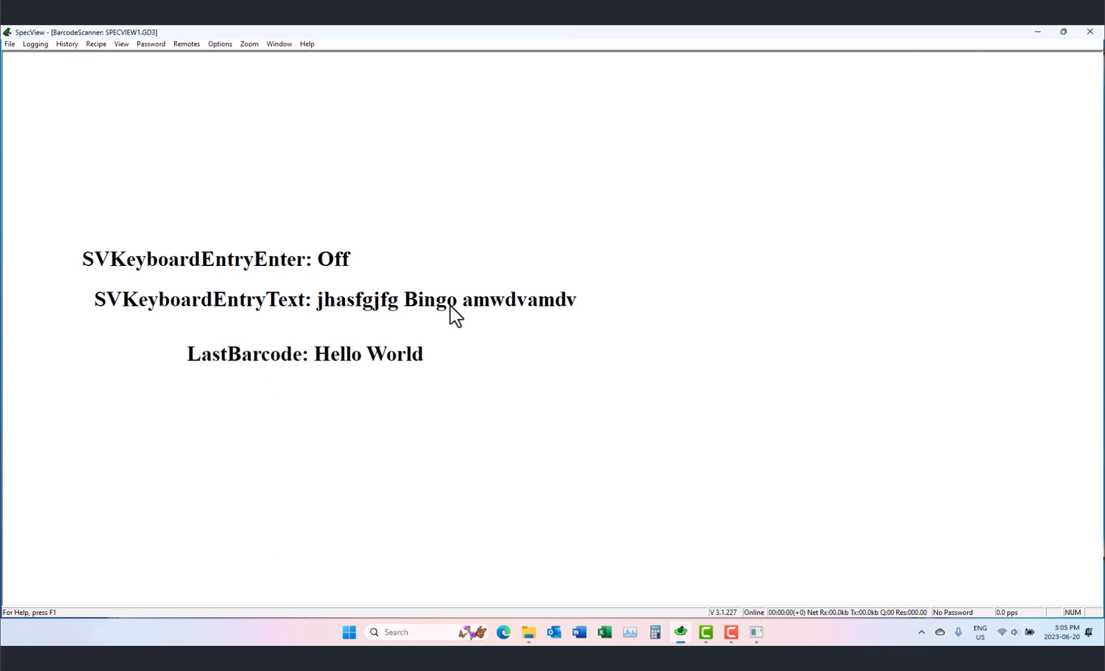
type("5031021971579")
key("Return")
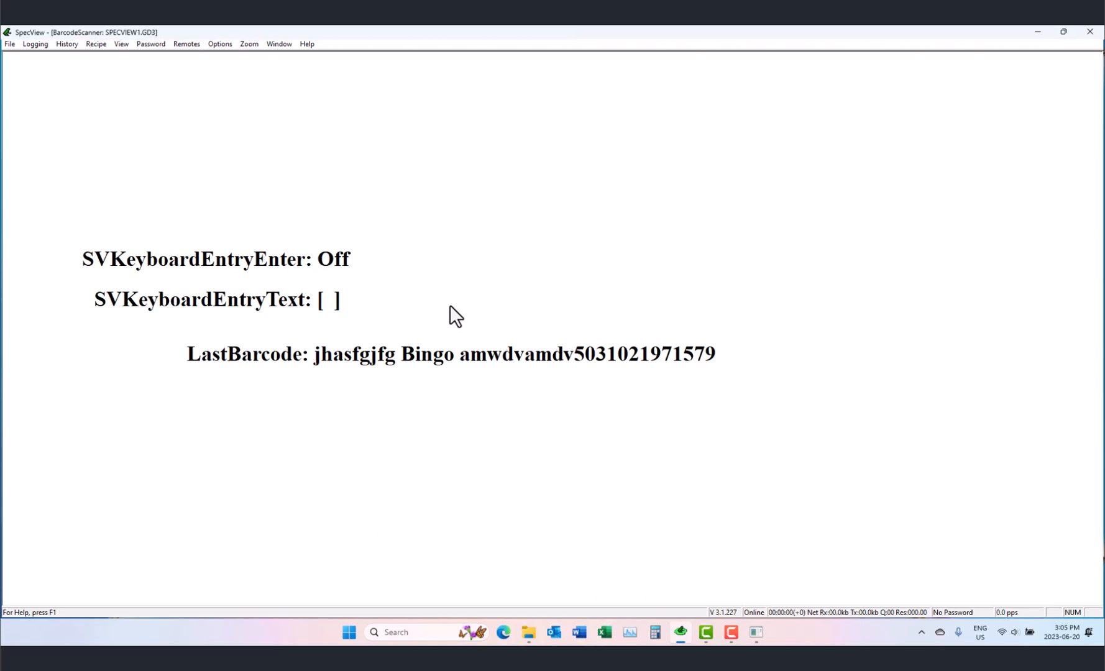
type("363824992242")
key("Return")
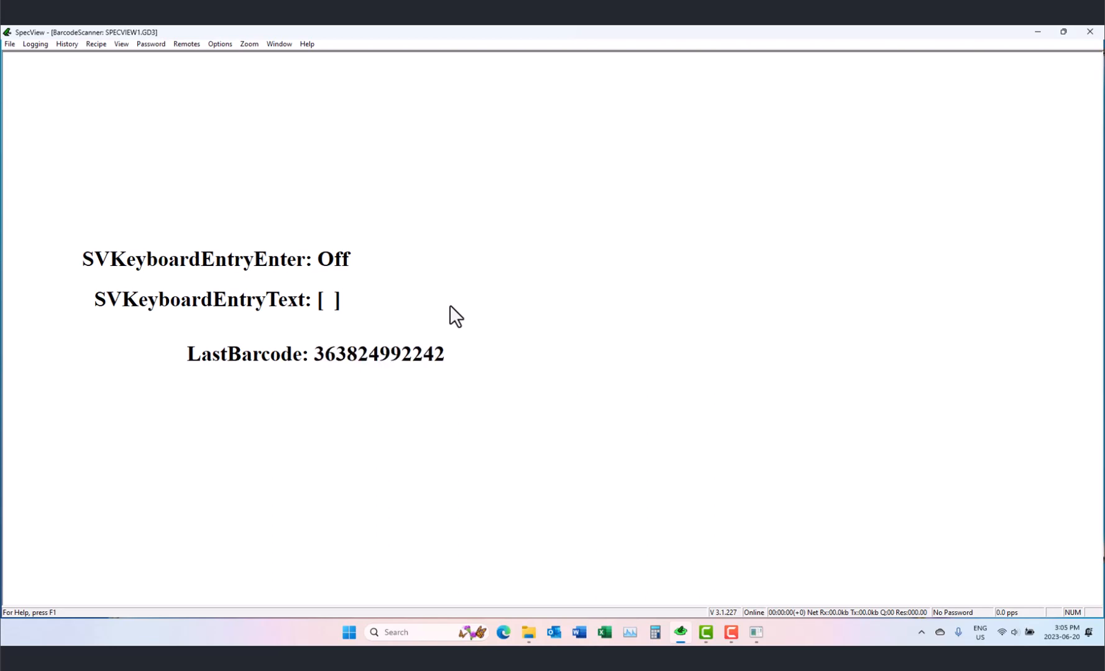